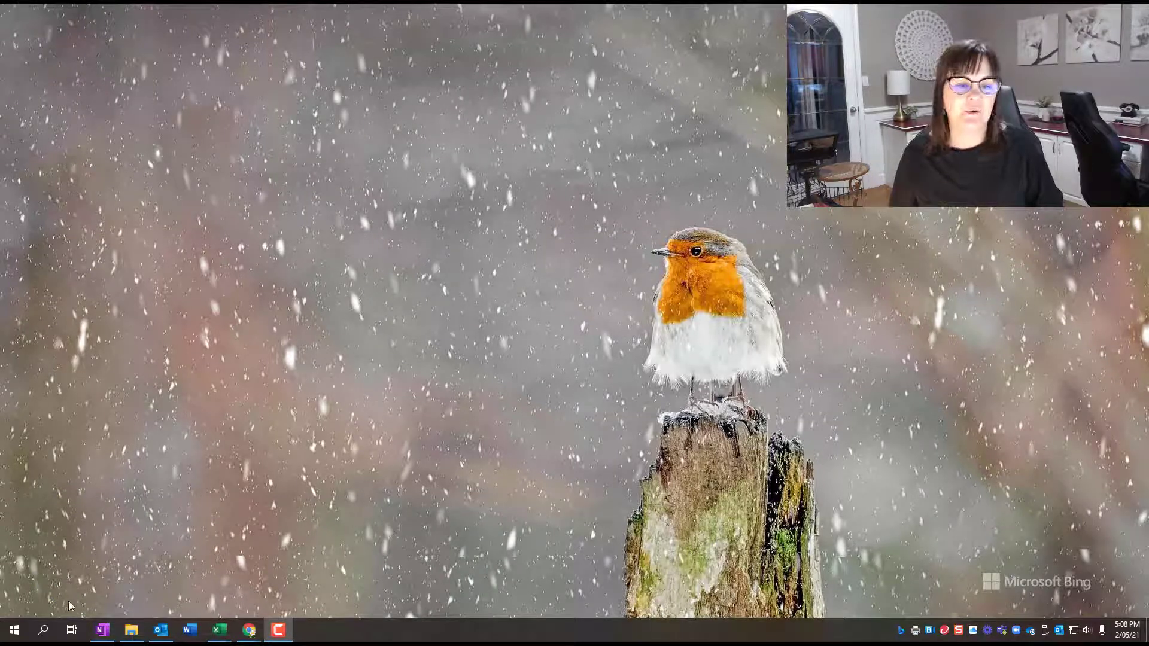
# - Open the Start menu to show the Microsoft, Productivity, Recording / Remote Control and Photos & Videos groups
pyautogui.click(16, 635)
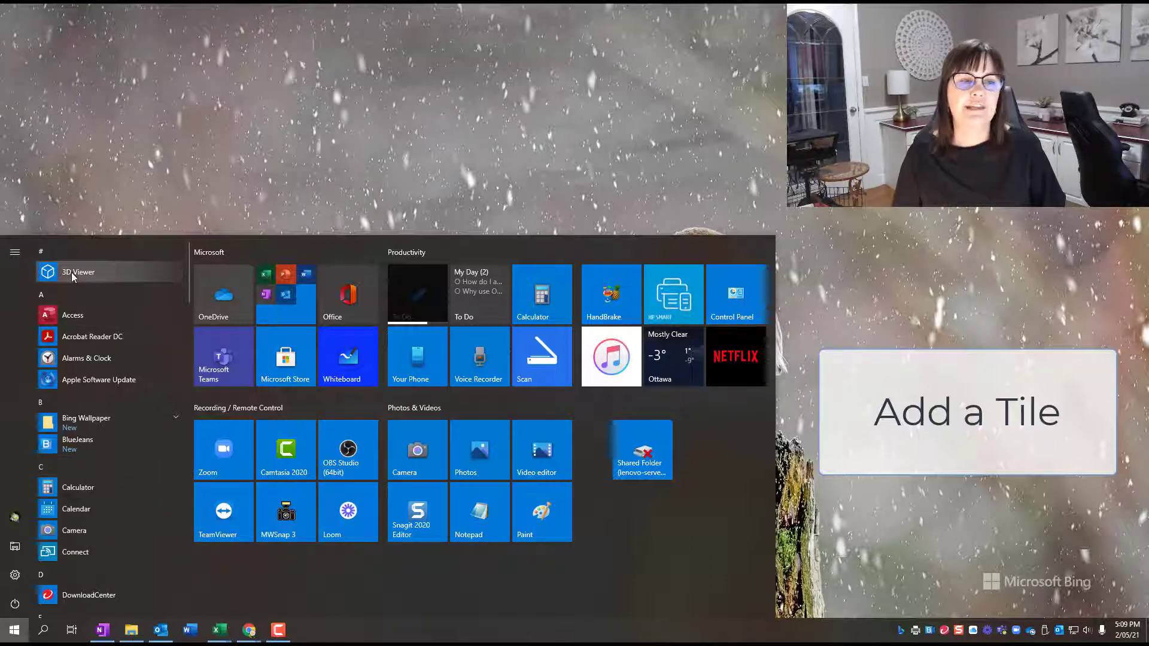
# - Search for 'evernote', pin Evernote to Start, and reopen the Start menu
pyautogui.scroll(-3, 102, 553)
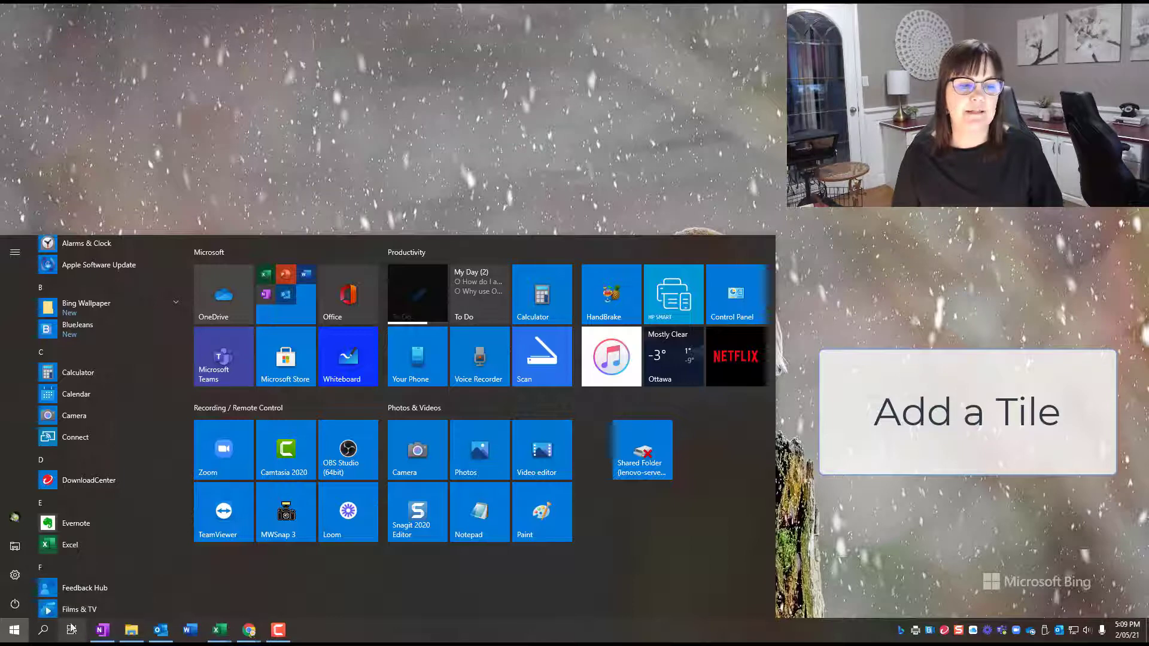
pyautogui.scroll(3, 103, 482)
pyautogui.scroll(-7, 101, 452)
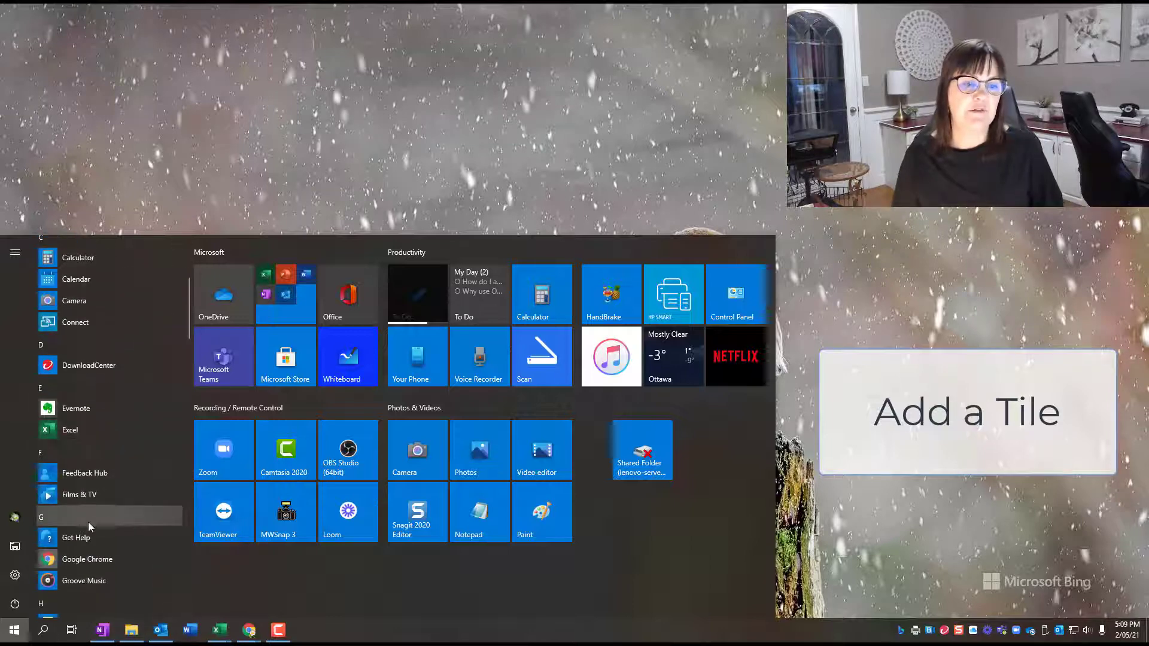
pyautogui.scroll(2, 87, 524)
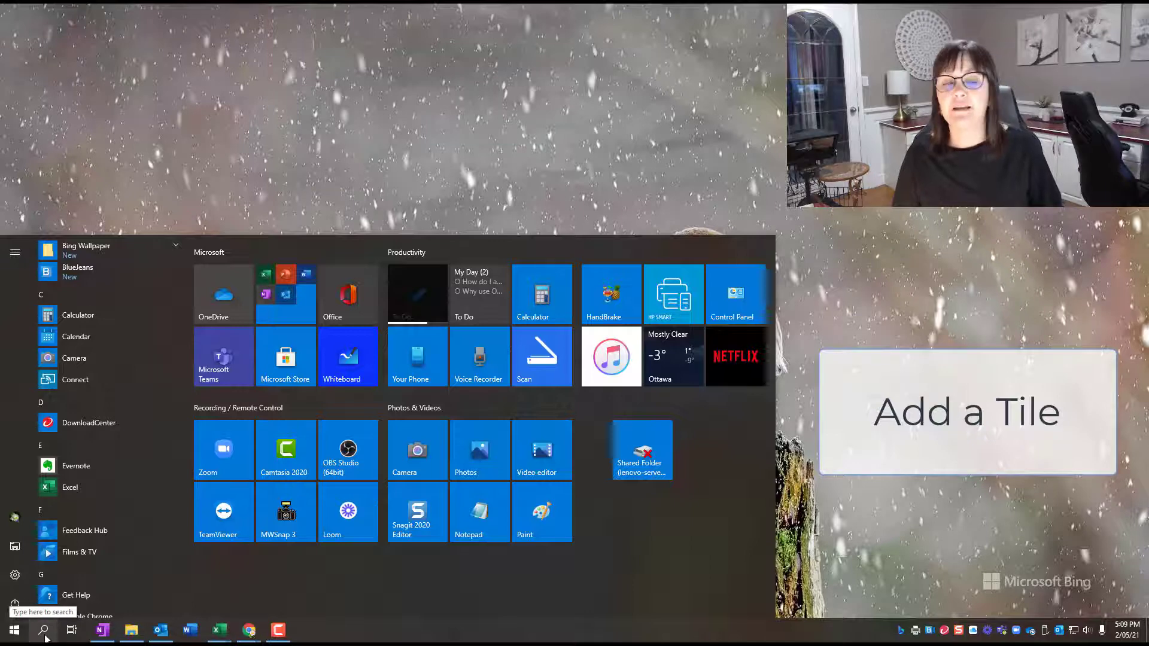
pyautogui.click(45, 637)
pyautogui.write('ever')
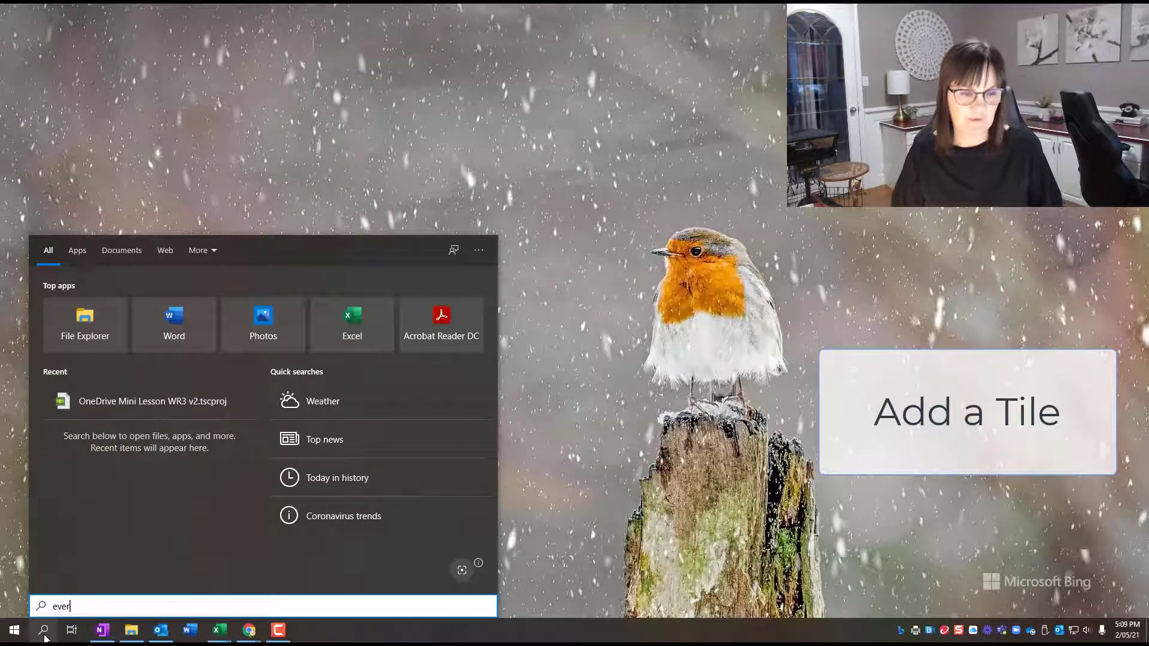
pyautogui.write('note')
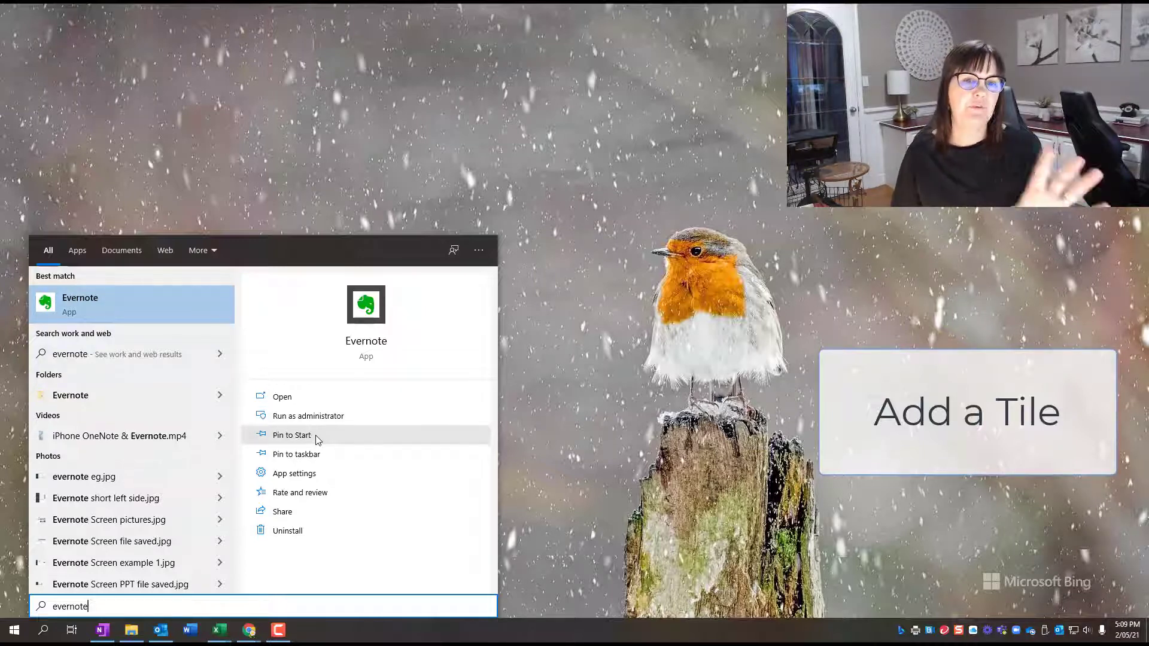
pyautogui.click(318, 436)
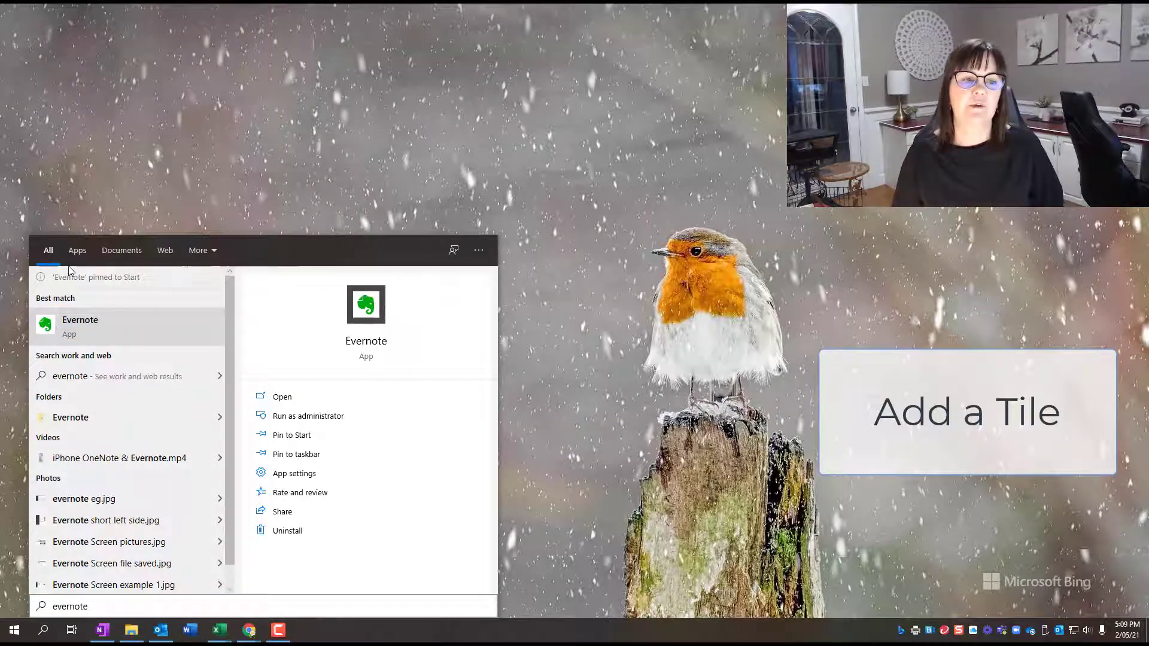
pyautogui.click(14, 631)
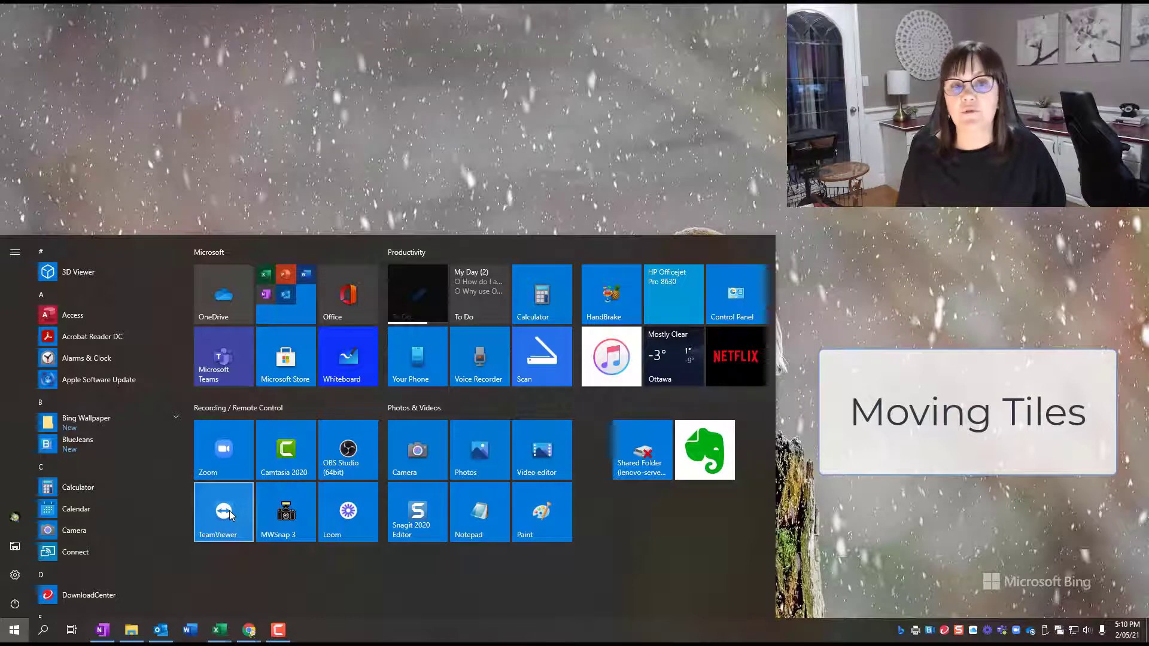
# - Move TeamViewer next to Shared Folder and place the Evernote tile under Shared Folder
pyautogui.moveTo(229, 511); pyautogui.dragTo(712, 453)
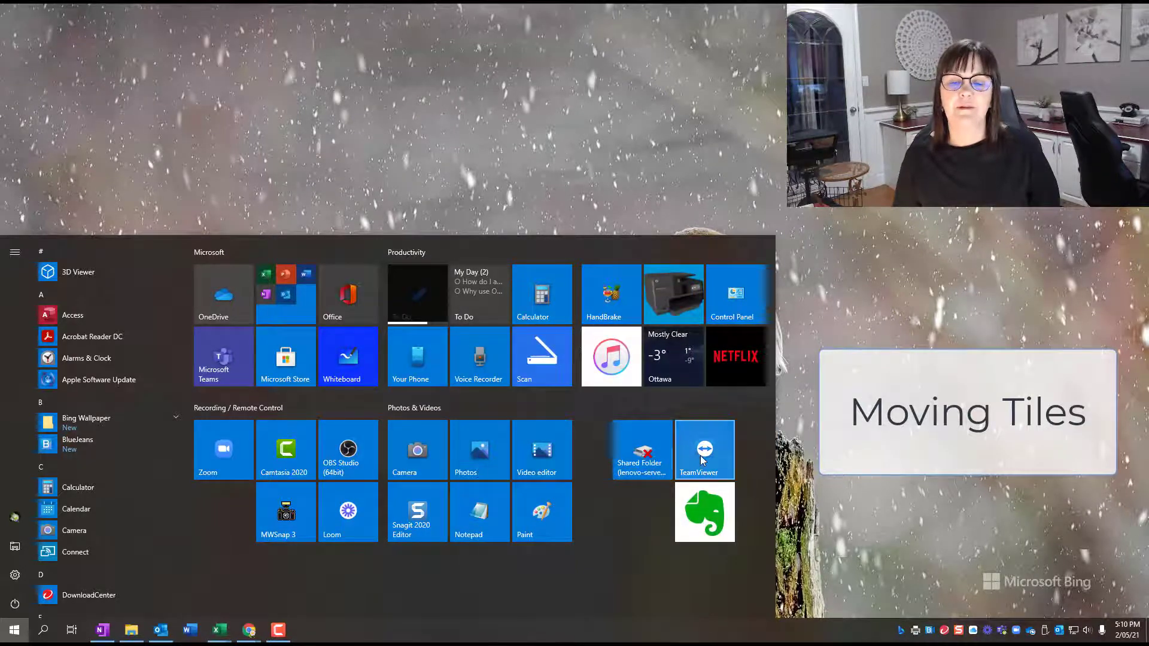
pyautogui.moveTo(707, 458)
pyautogui.mouseDown()
pyautogui.moveTo(659, 537)
pyautogui.moveTo(653, 572)
pyautogui.moveTo(622, 585)
pyautogui.moveTo(680, 463)
pyautogui.moveTo(723, 447)
pyautogui.mouseUp()
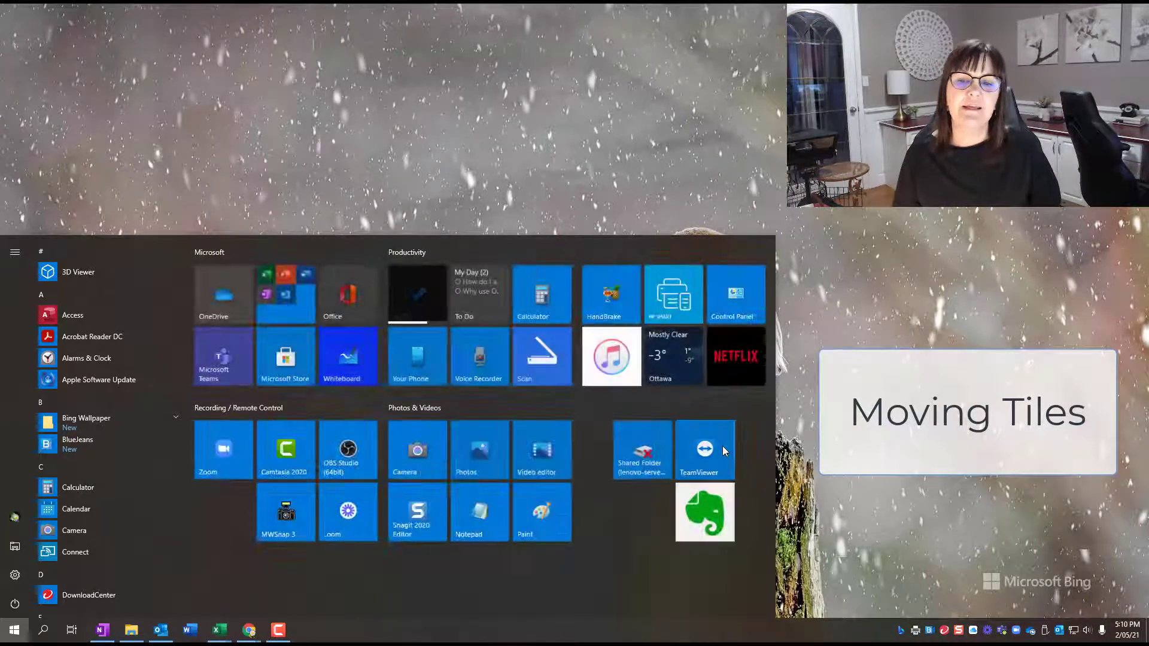
pyautogui.moveTo(700, 507); pyautogui.dragTo(633, 505)
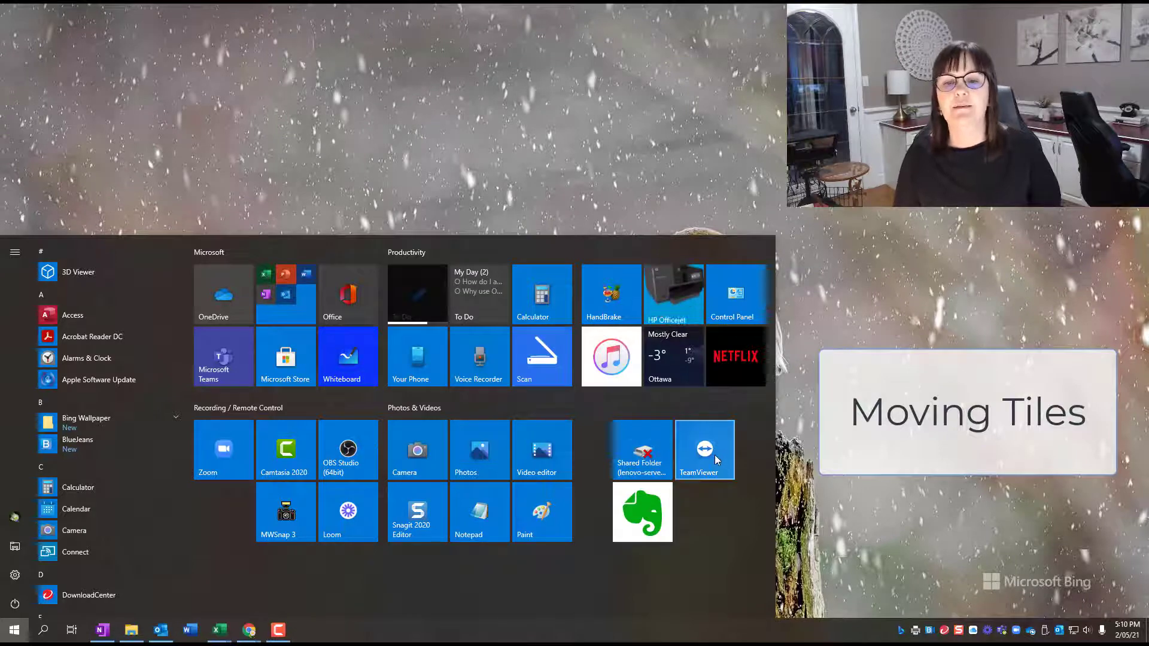
# - Return TeamViewer to the Recording / Remote Control group beside MWSnap 3 and Loom
pyautogui.moveTo(716, 459); pyautogui.dragTo(640, 595)
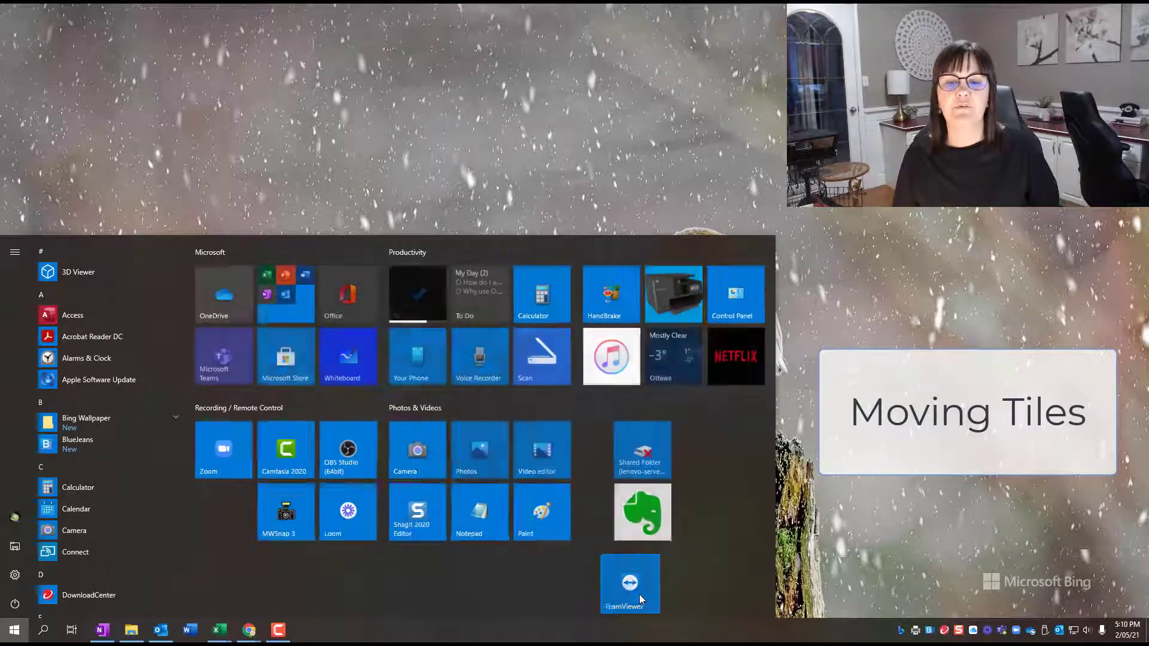
pyautogui.scroll(-1, 707, 549)
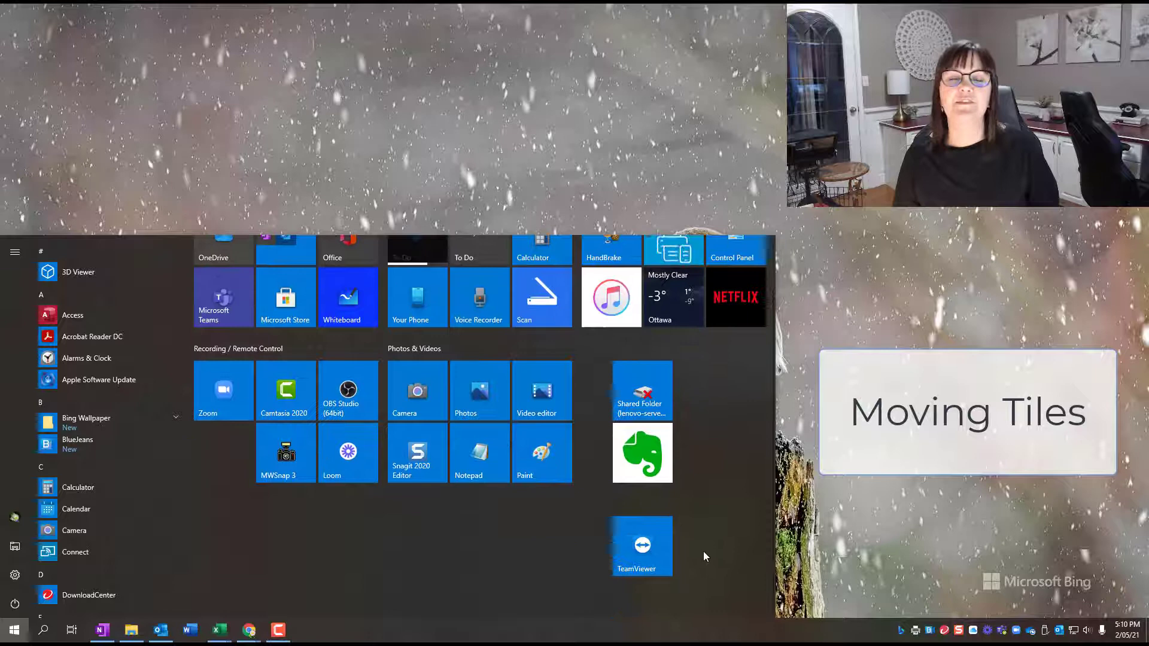
pyautogui.scroll(1, 704, 556)
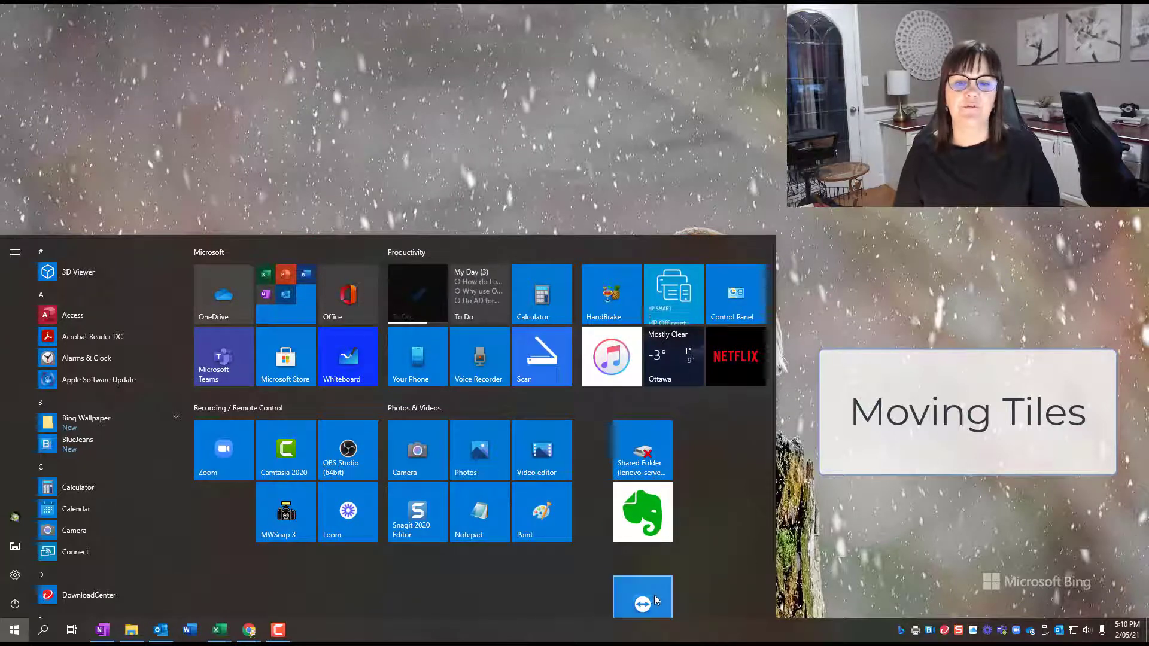
pyautogui.moveTo(626, 583); pyautogui.dragTo(234, 497)
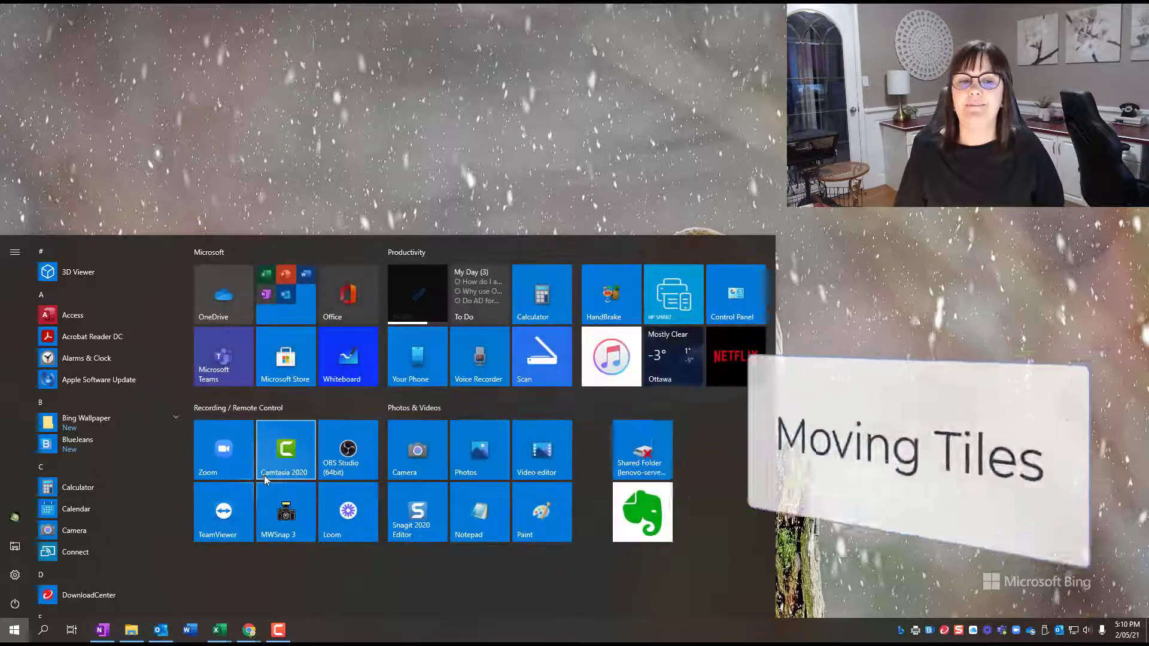
# - Clear the Recording / Remote Control group name, enter 'Vecord', then start naming another group
pyautogui.click(284, 408)
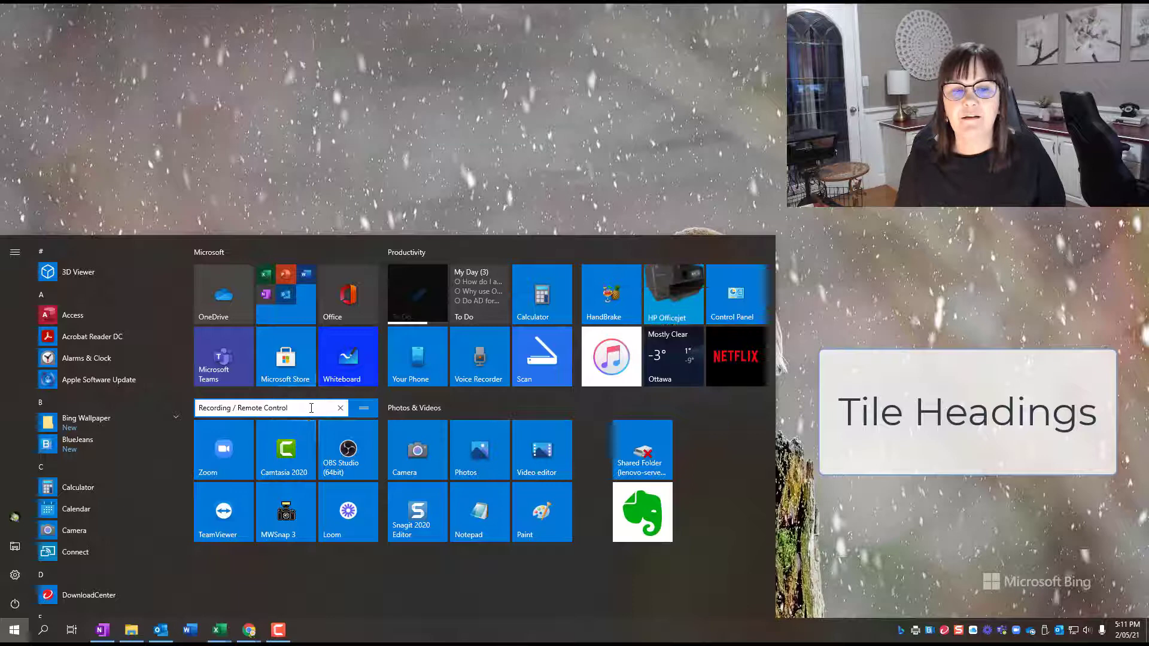
pyautogui.click(341, 408)
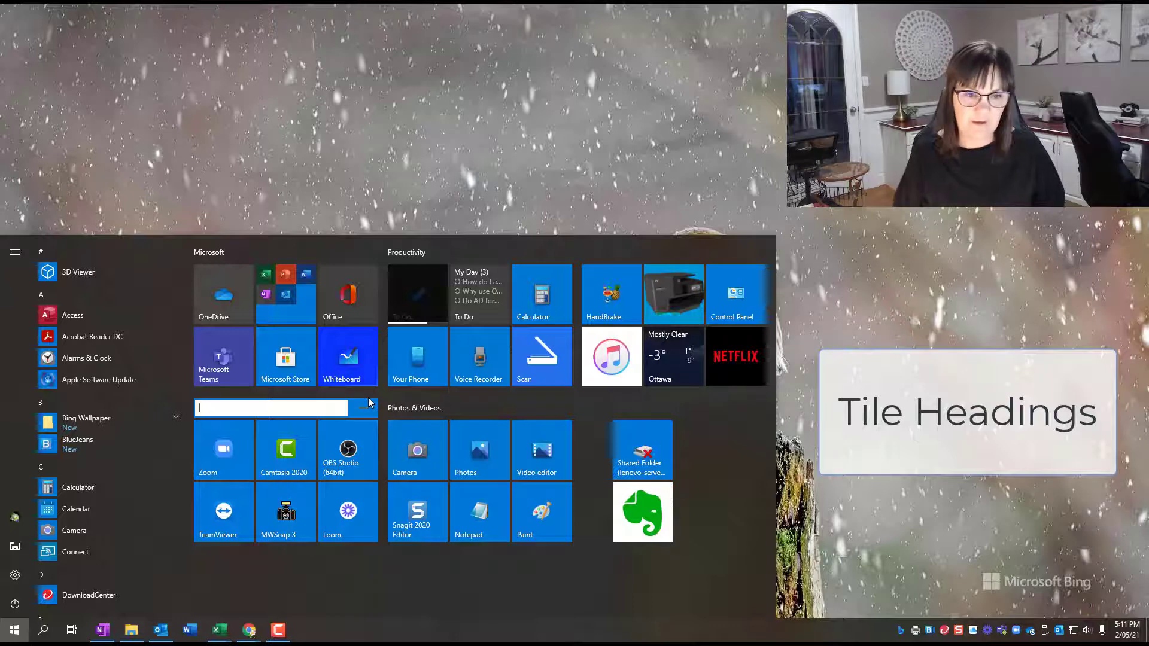
pyautogui.write('V')
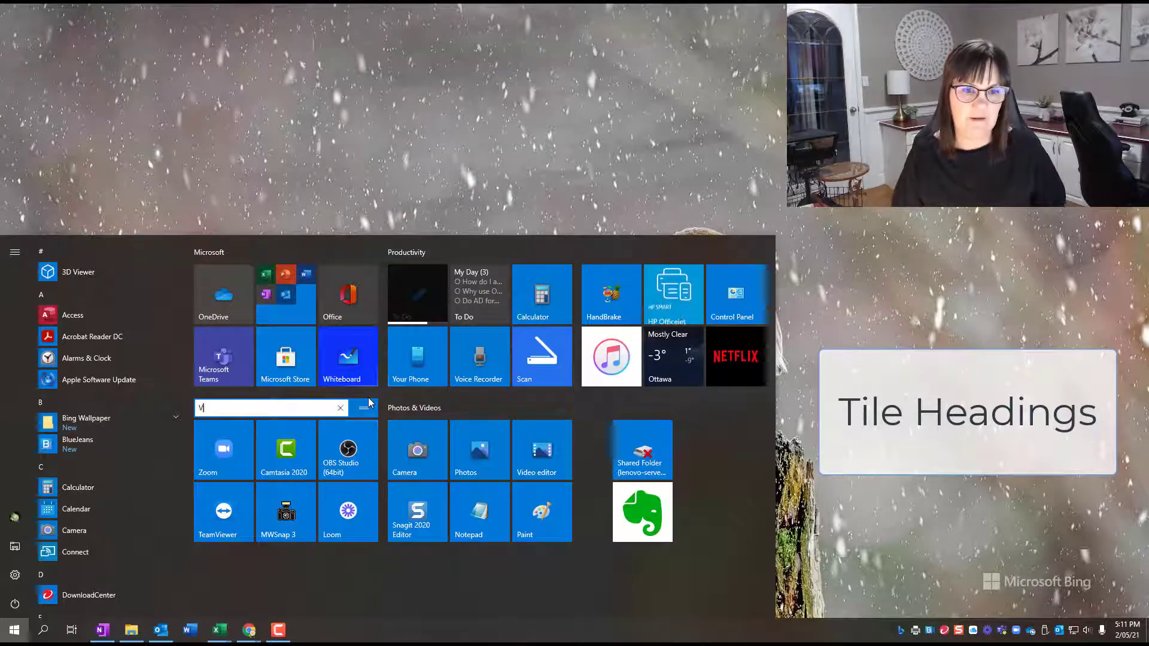
pyautogui.write('ecord')
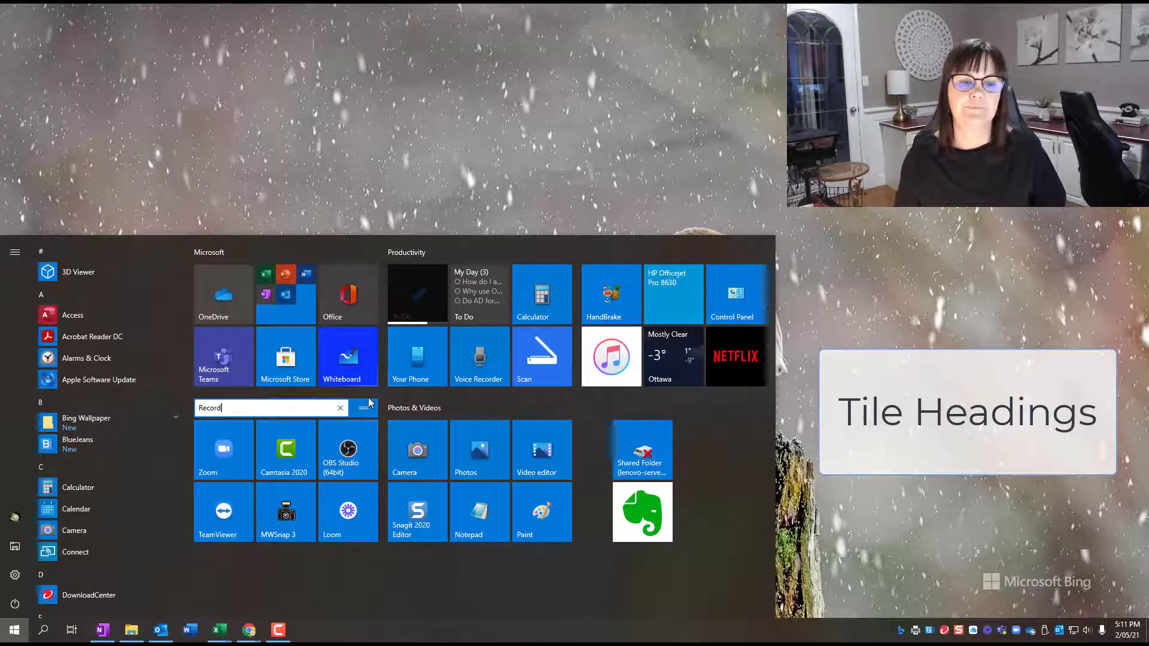
pyautogui.press('Return')
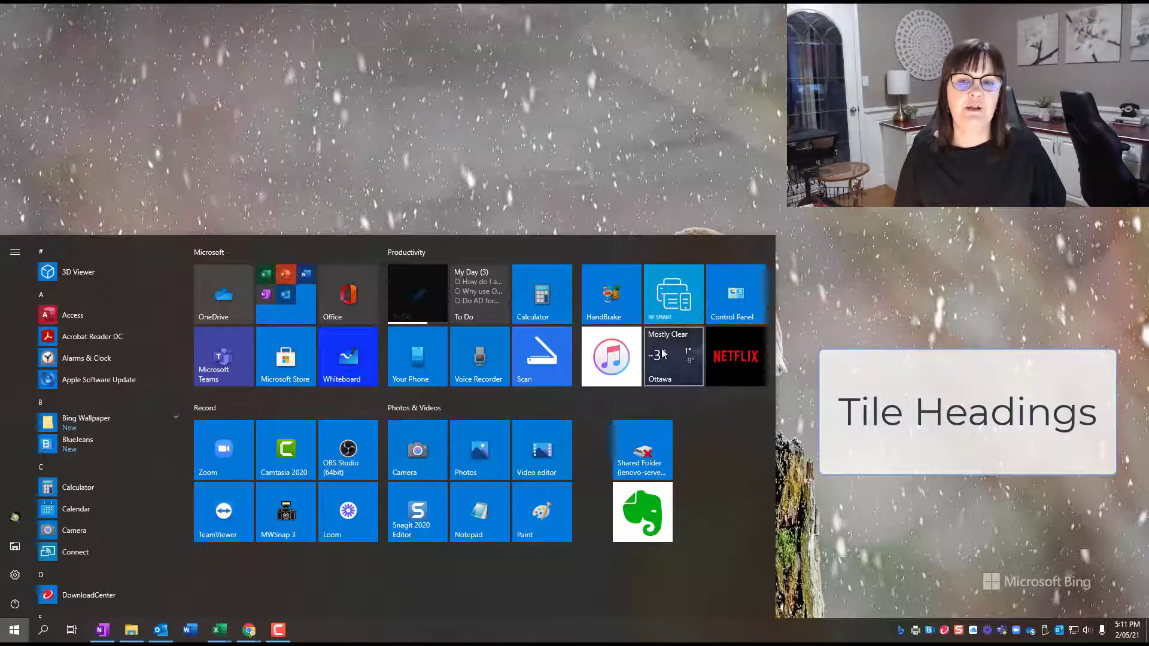
pyautogui.click(613, 253)
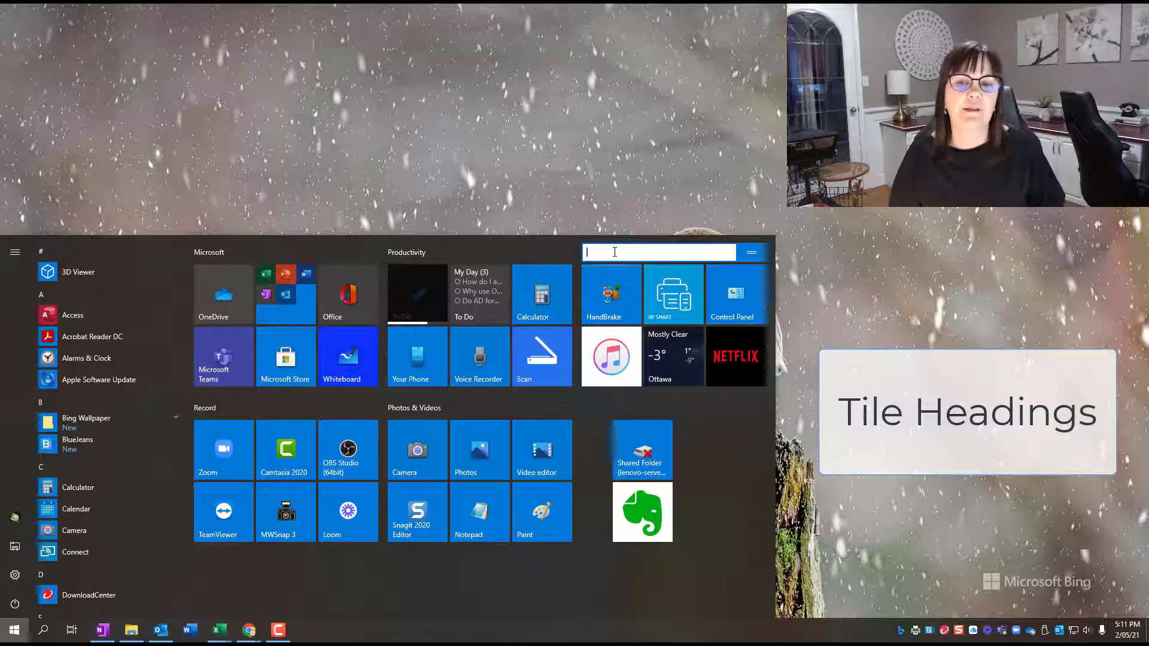
# - Close the empty group-name box and unpin the Evernote tile from Start
pyautogui.click(722, 474)
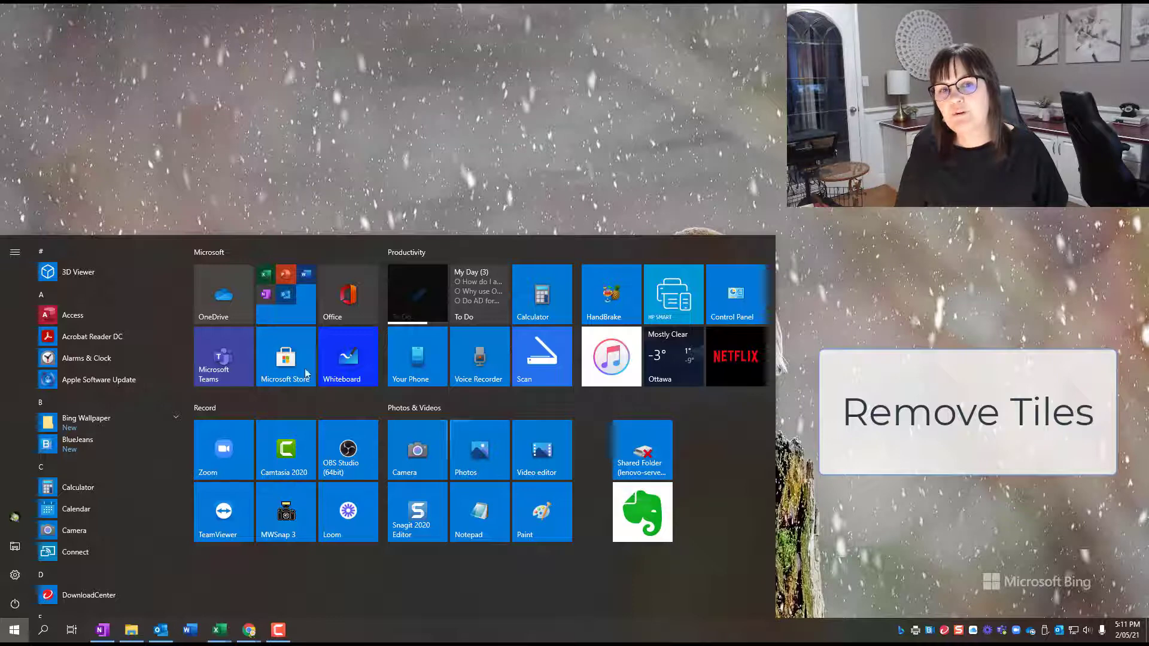
pyautogui.rightClick(644, 507)
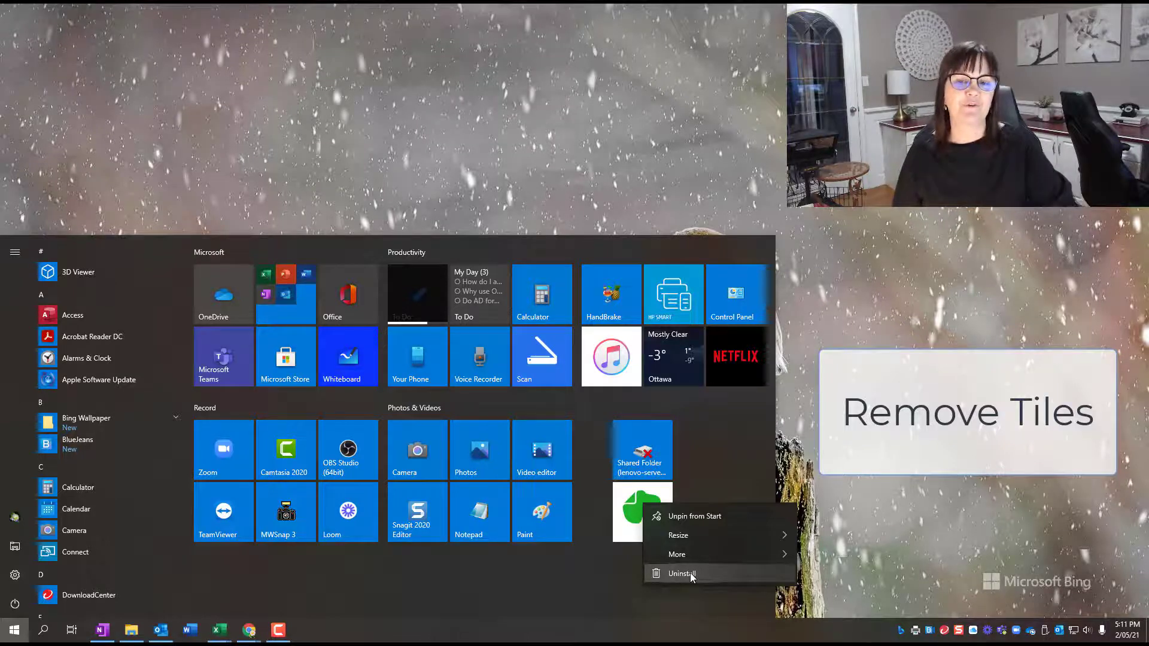
pyautogui.click(695, 517)
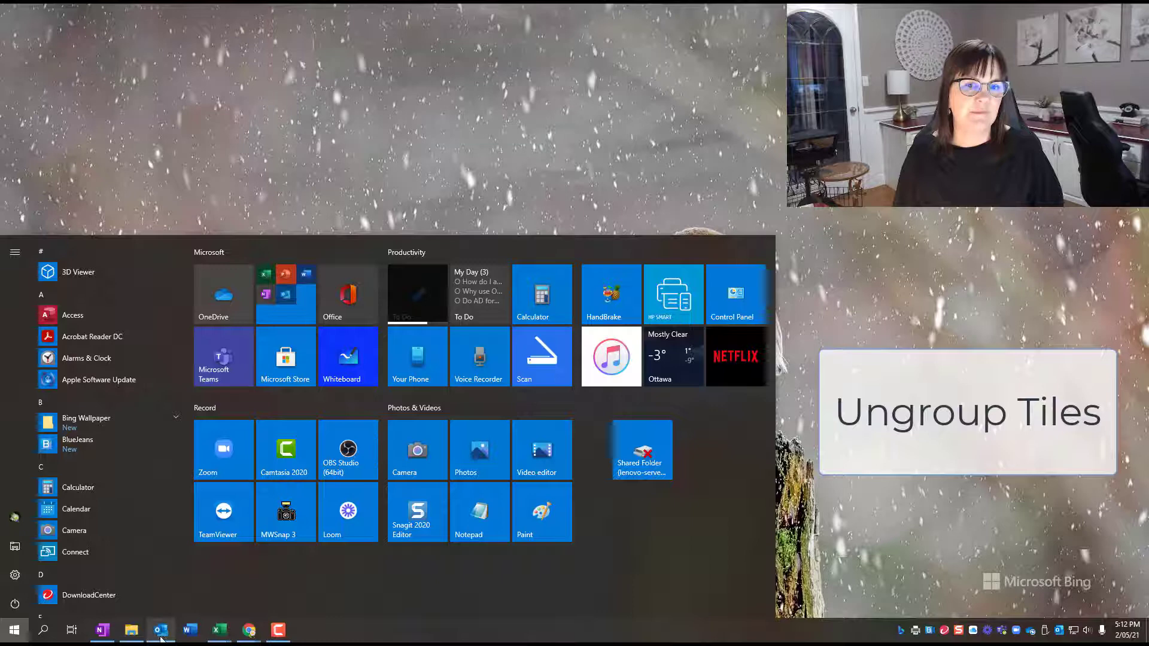
pyautogui.moveTo(249, 630)
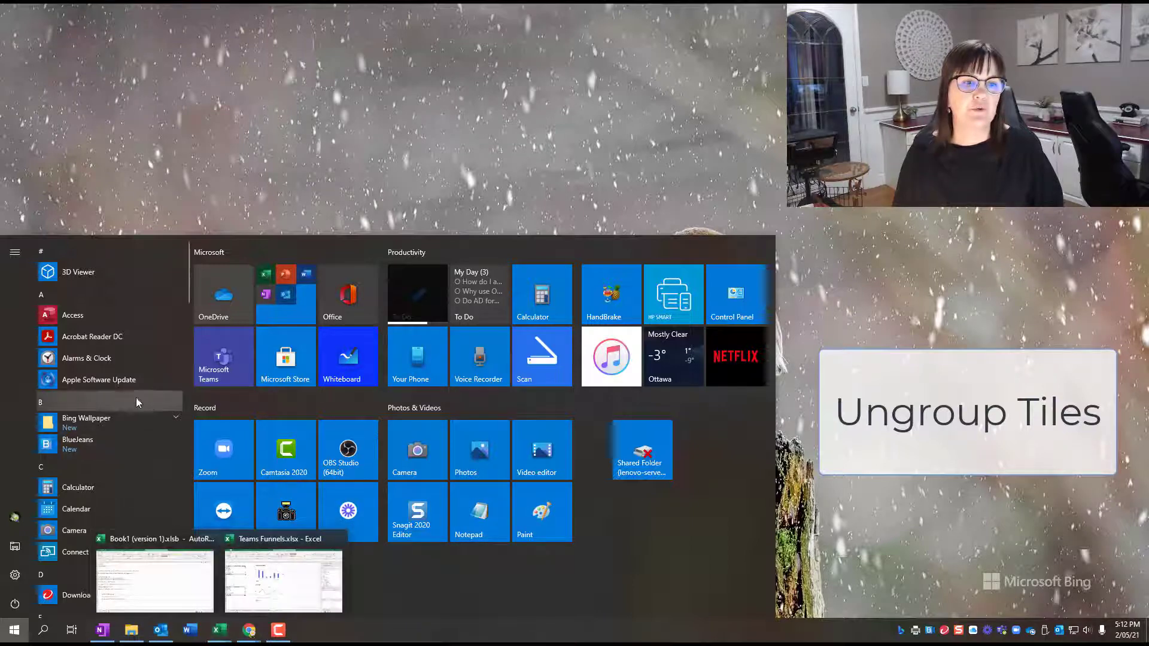
pyautogui.scroll(-3, 124, 396)
pyautogui.scroll(-1, 111, 429)
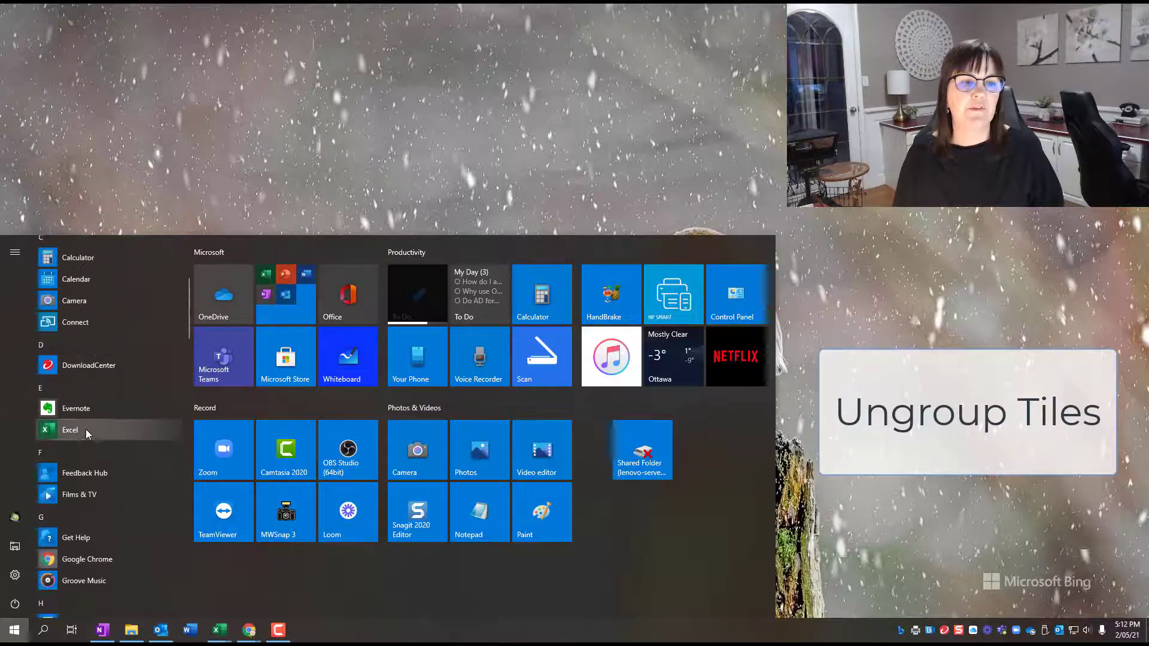
pyautogui.rightClick(82, 431)
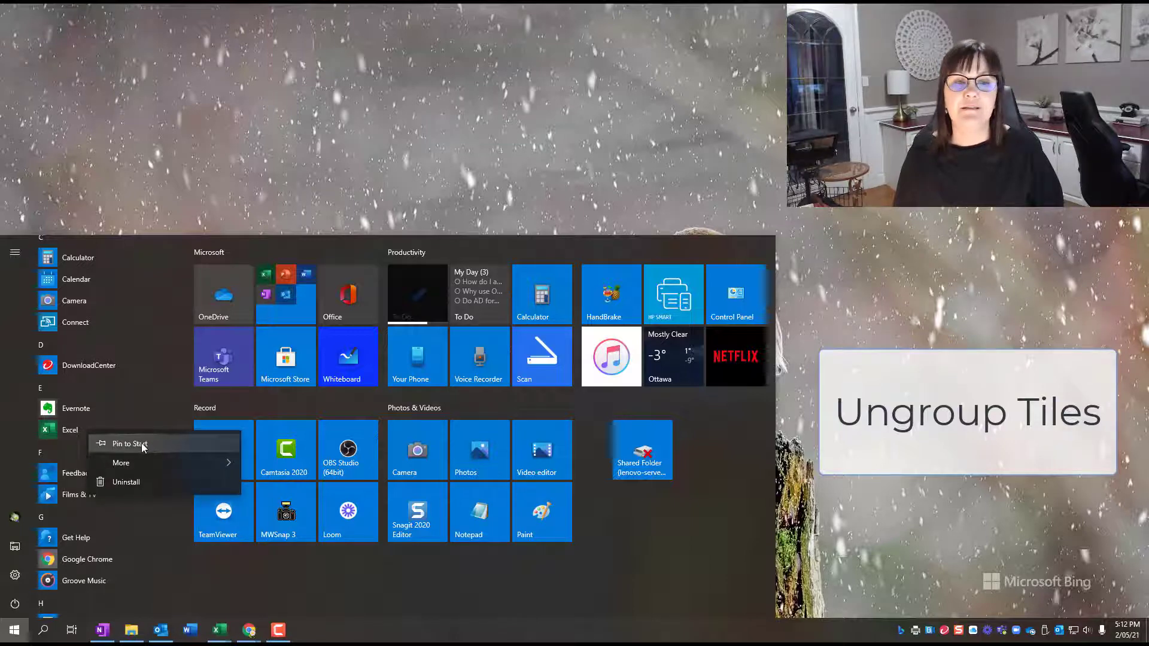
pyautogui.moveTo(156, 457)
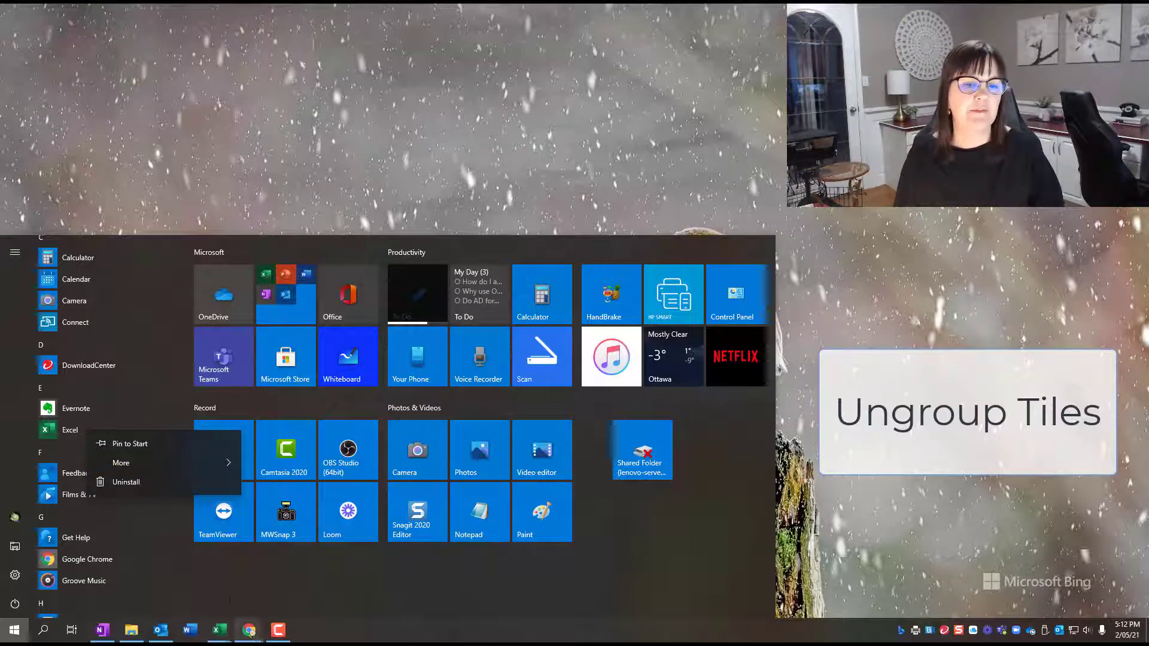
pyautogui.click(669, 534)
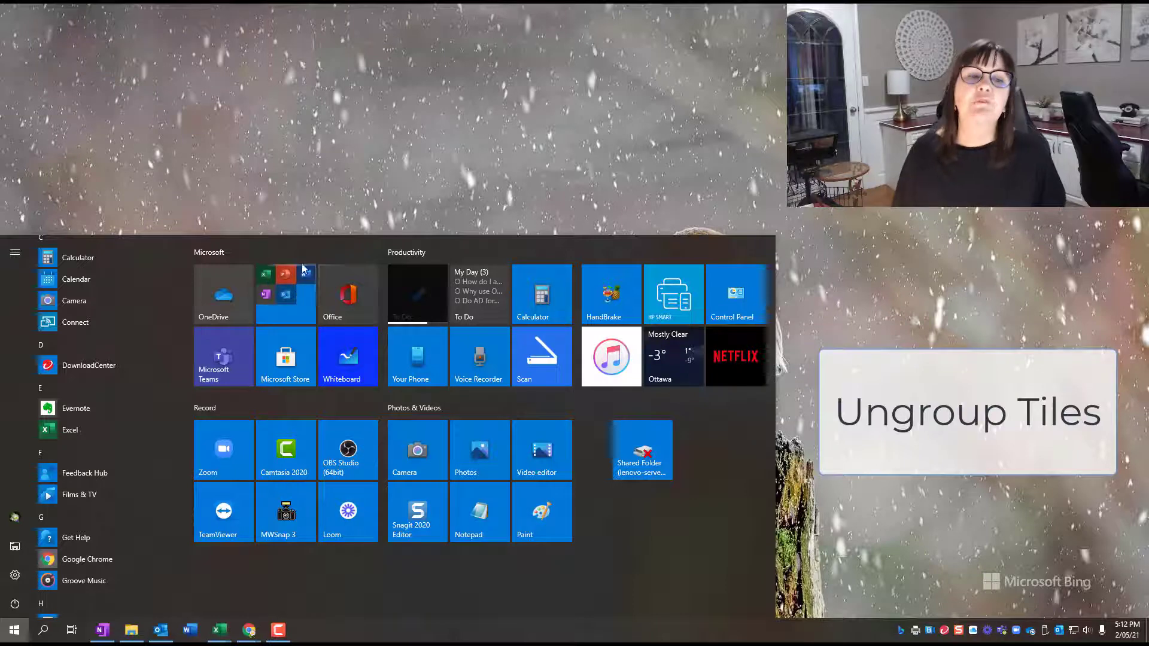
# - Expand the Office folder and move PowerPoint, Excel and Teams out to the lower right
pyautogui.click(288, 303)
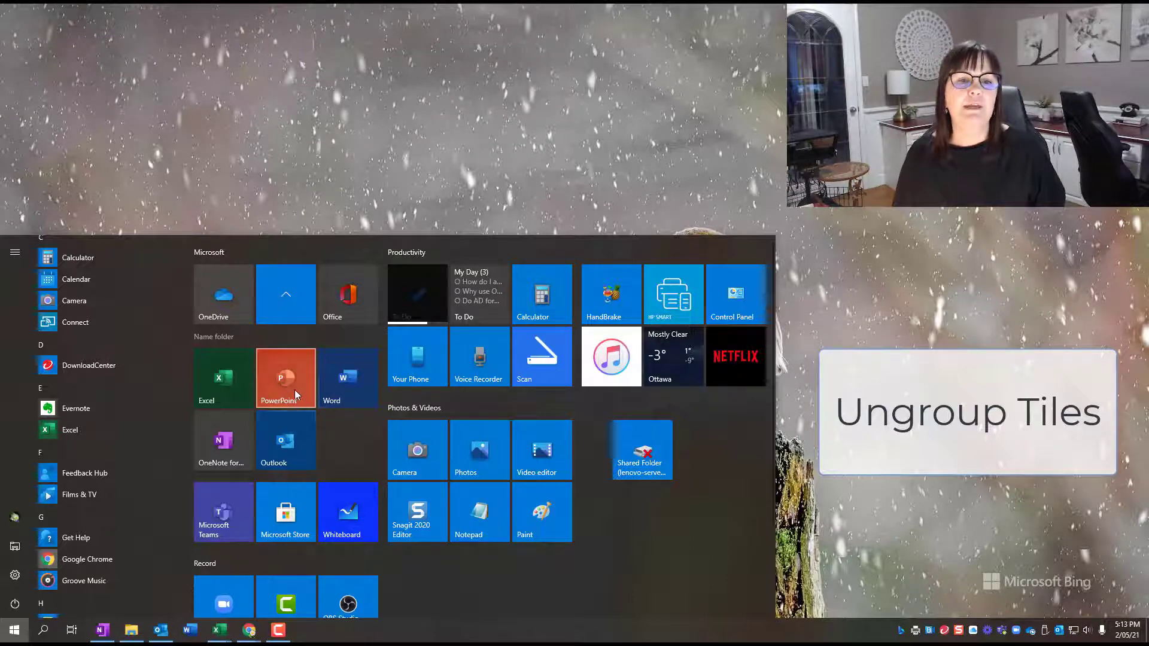
pyautogui.moveTo(289, 376); pyautogui.dragTo(657, 526)
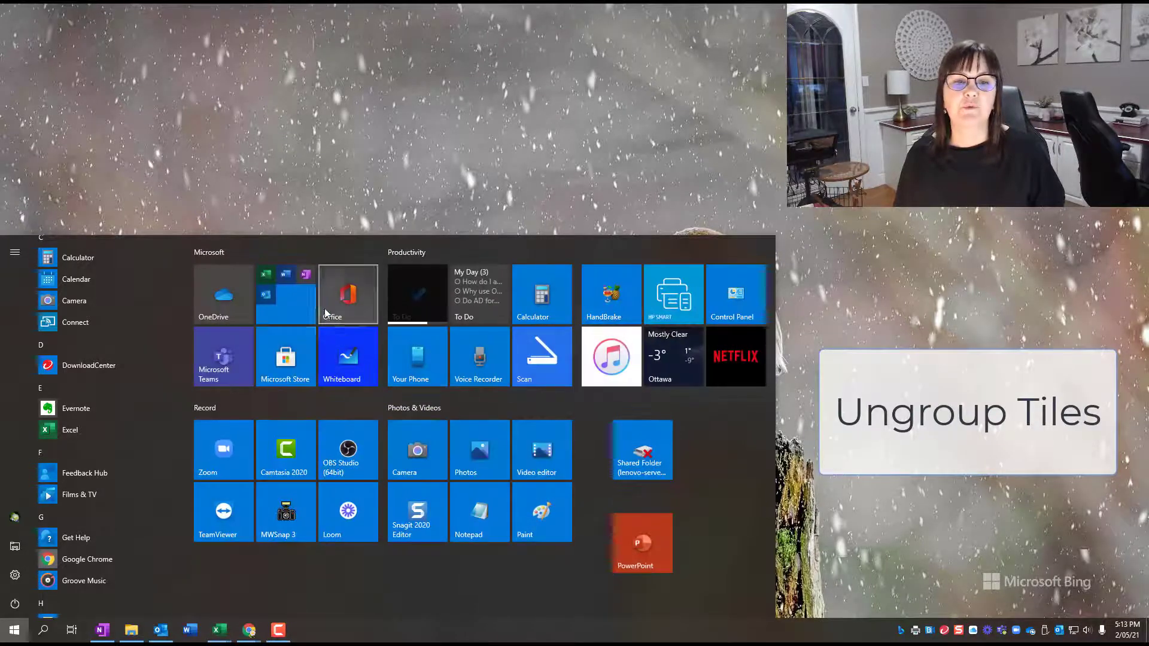
pyautogui.click(306, 304)
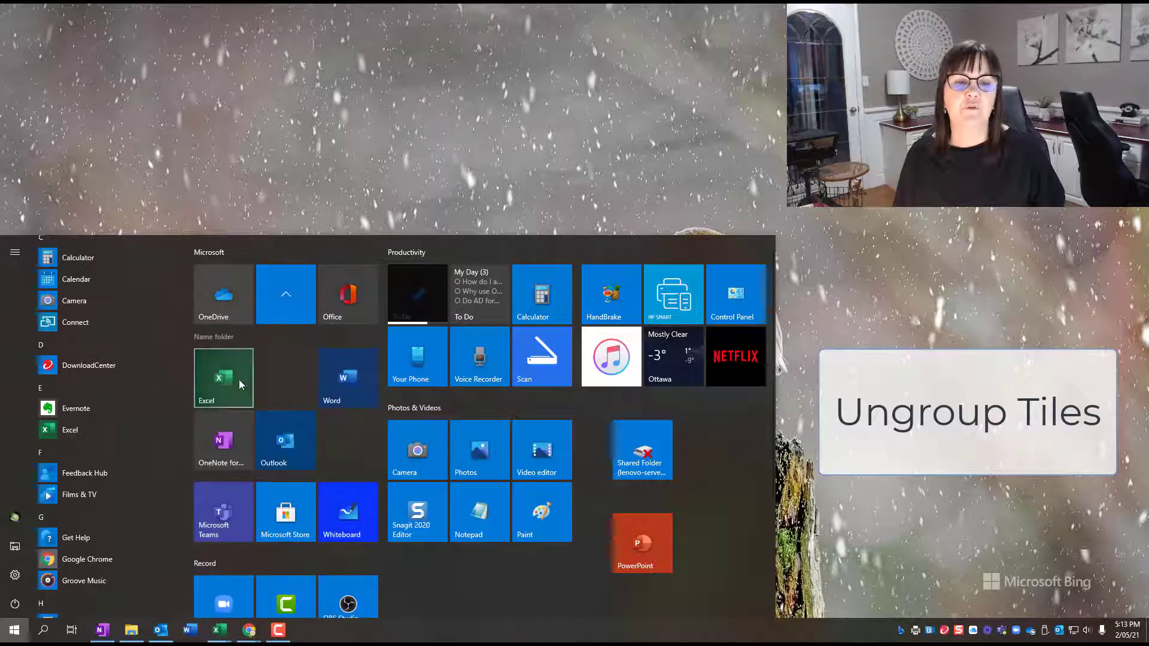
pyautogui.moveTo(235, 378); pyautogui.dragTo(717, 541)
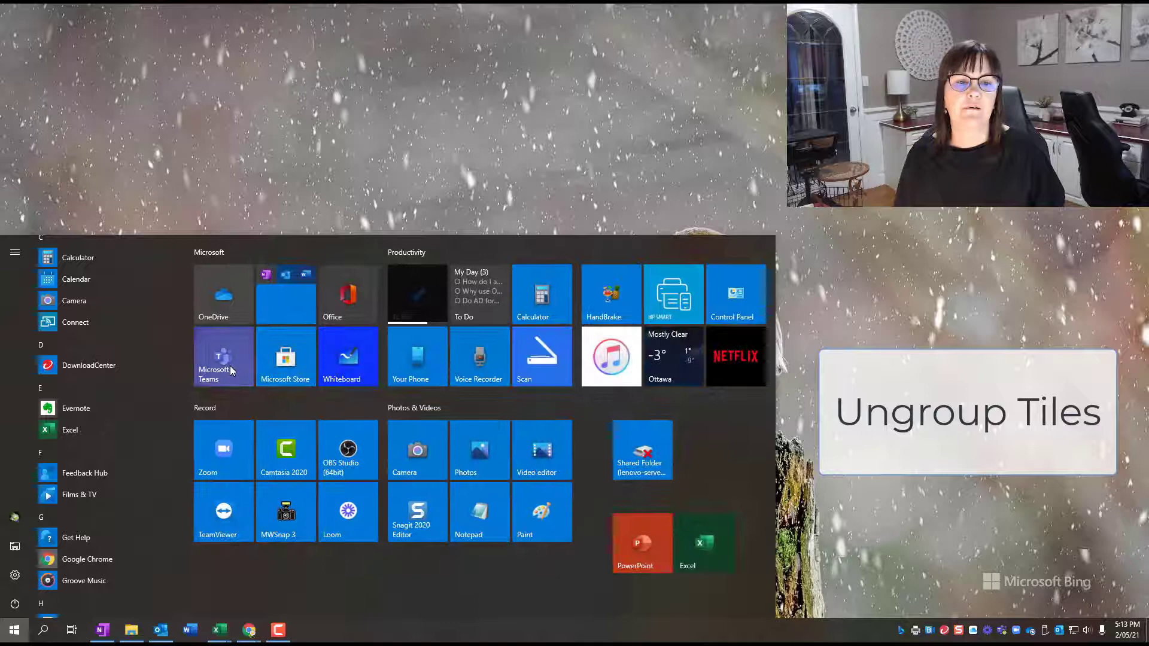
pyautogui.moveTo(230, 365); pyautogui.dragTo(719, 548)
# - Move OneNote, Outlook and Word out of the folder into the lower-right area
pyautogui.click(286, 305)
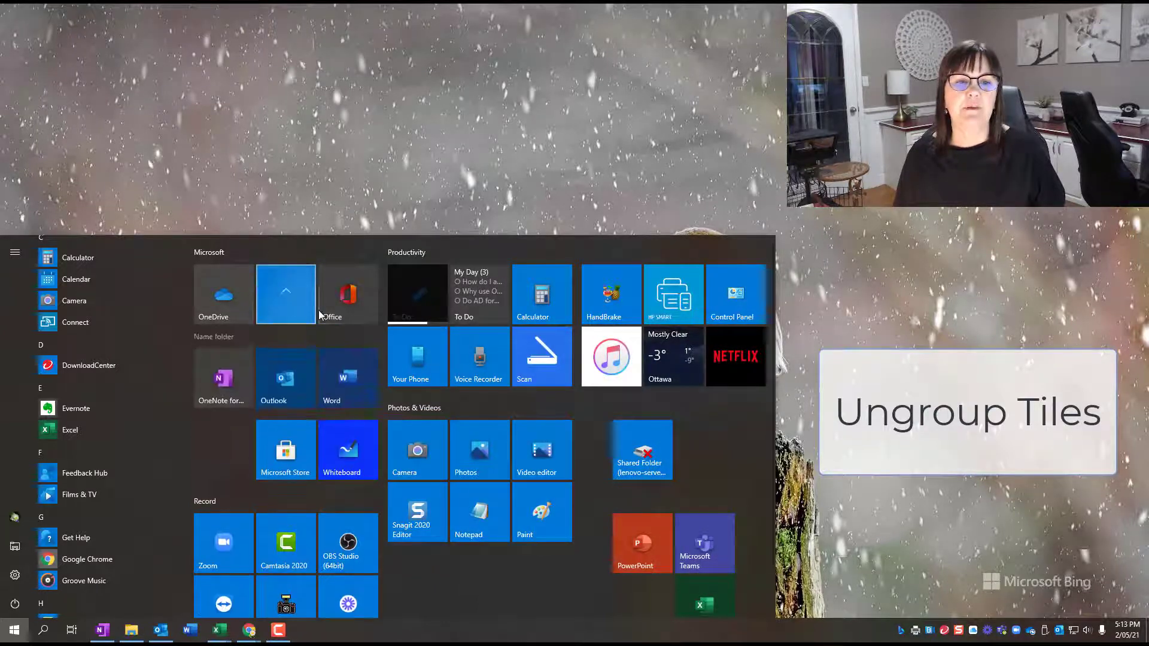
pyautogui.moveTo(222, 378); pyautogui.dragTo(645, 577)
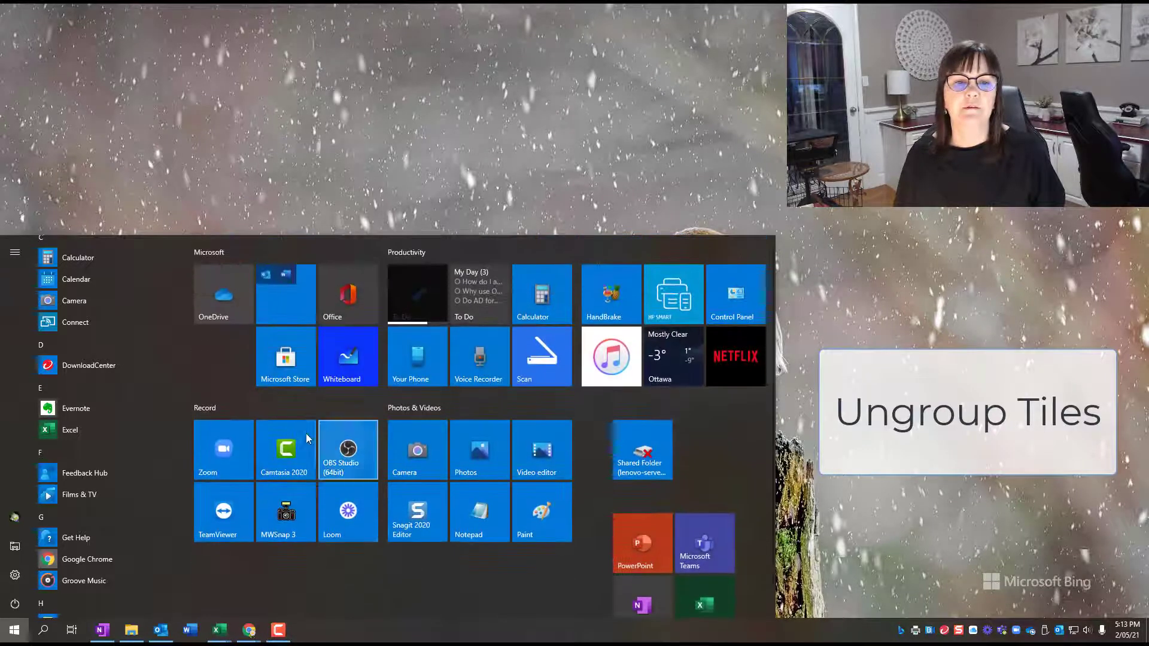
pyautogui.click(280, 301)
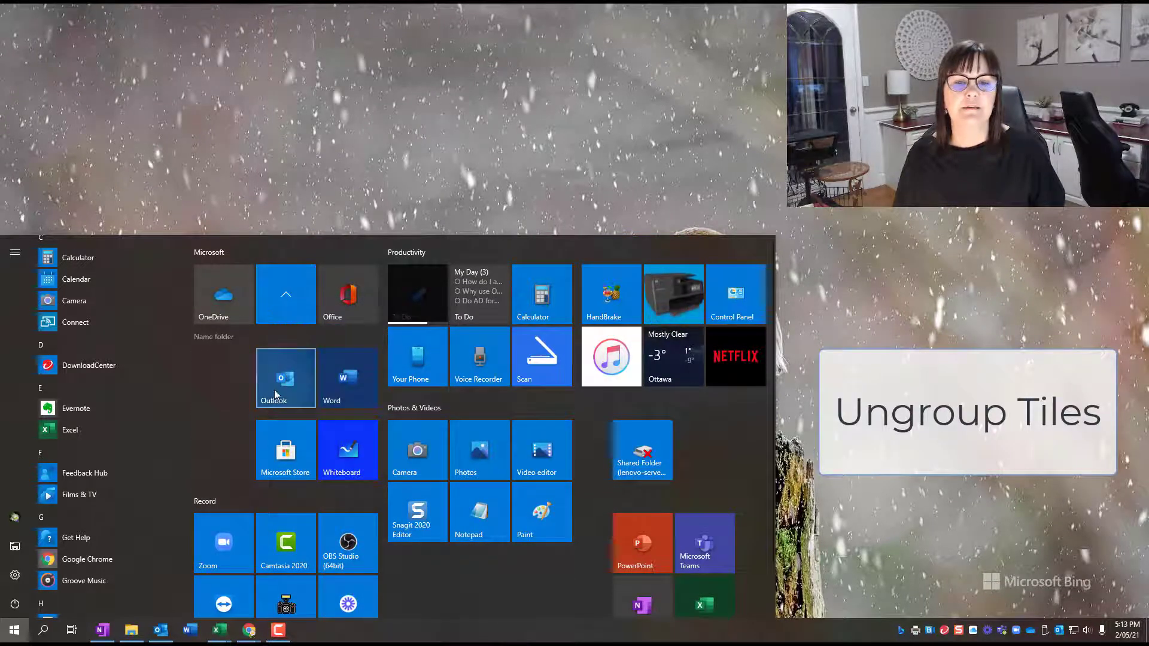
pyautogui.moveTo(274, 389); pyautogui.dragTo(699, 533)
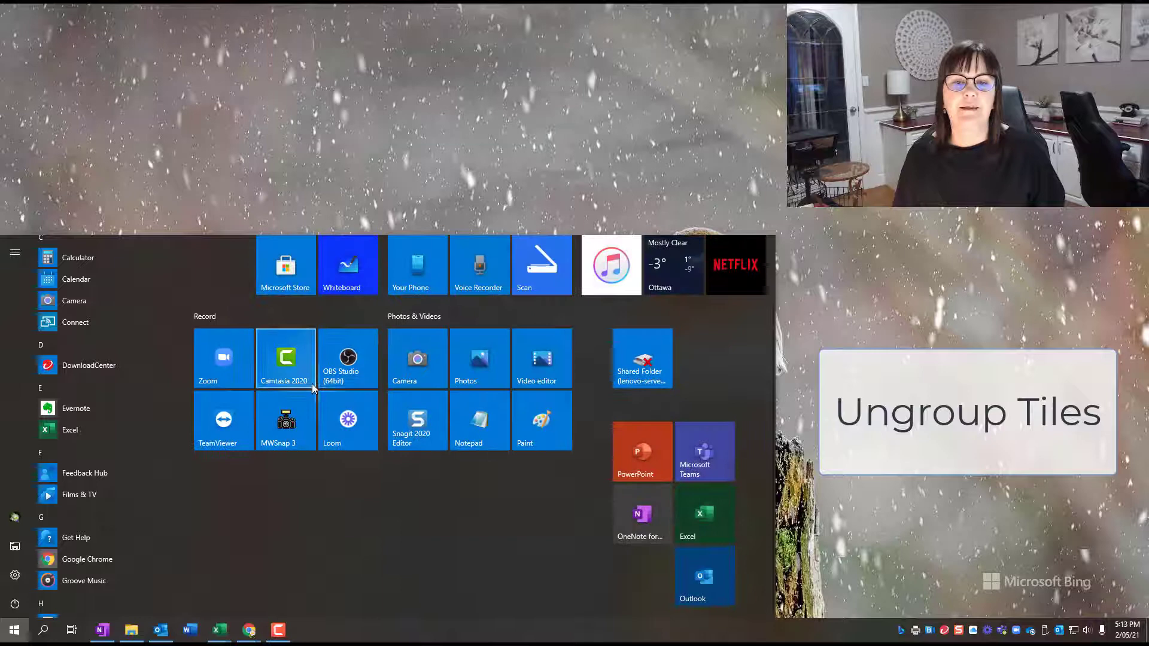
pyautogui.scroll(2, 311, 387)
pyautogui.click(287, 295)
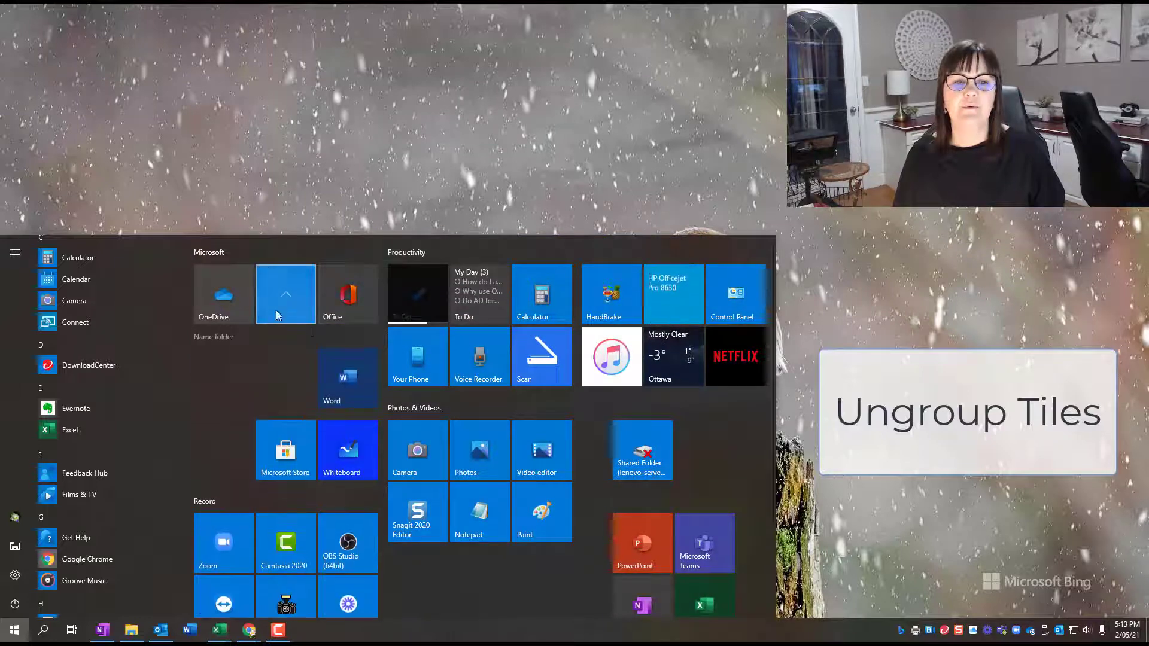
pyautogui.moveTo(339, 385); pyautogui.dragTo(734, 548)
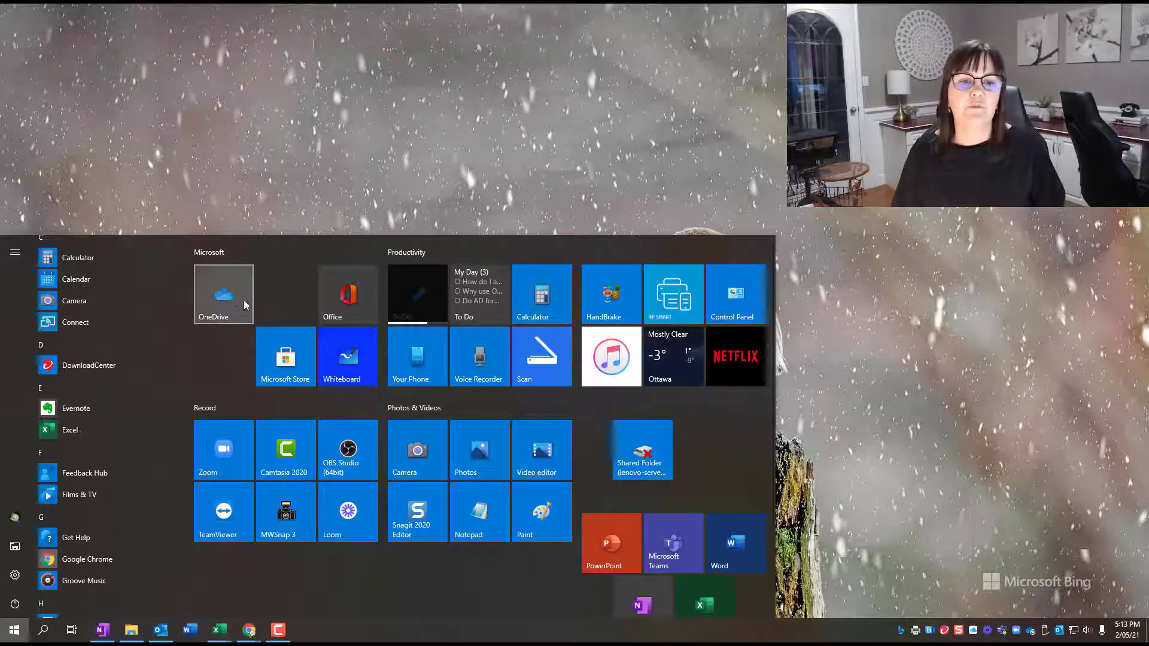
# - Shift OneDrive right, then place Teams, Word, Excel, Outlook and OneNote in the Microsoft group
pyautogui.moveTo(233, 301); pyautogui.dragTo(299, 306)
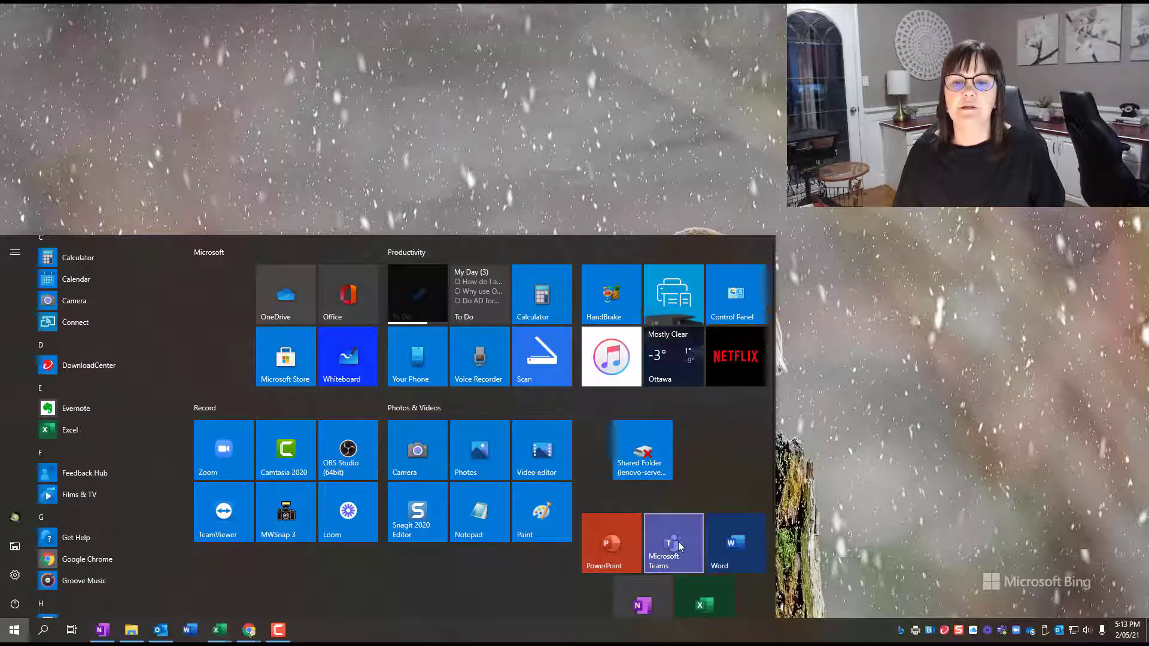
pyautogui.moveTo(679, 546); pyautogui.dragTo(221, 296)
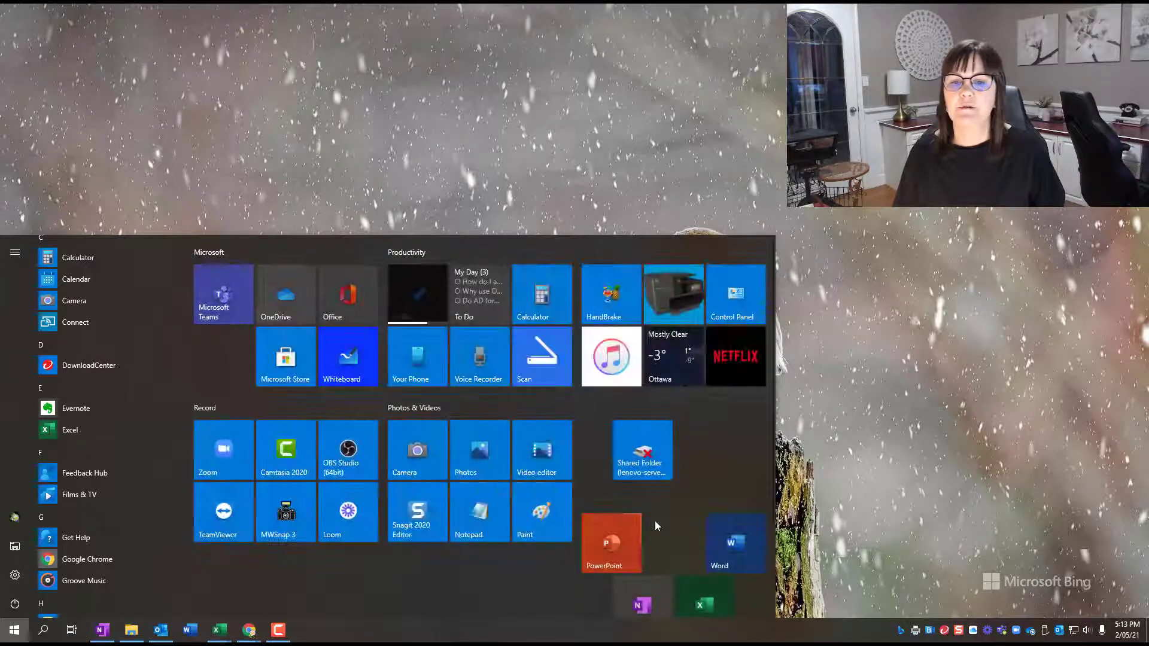
pyautogui.moveTo(734, 541); pyautogui.dragTo(213, 341)
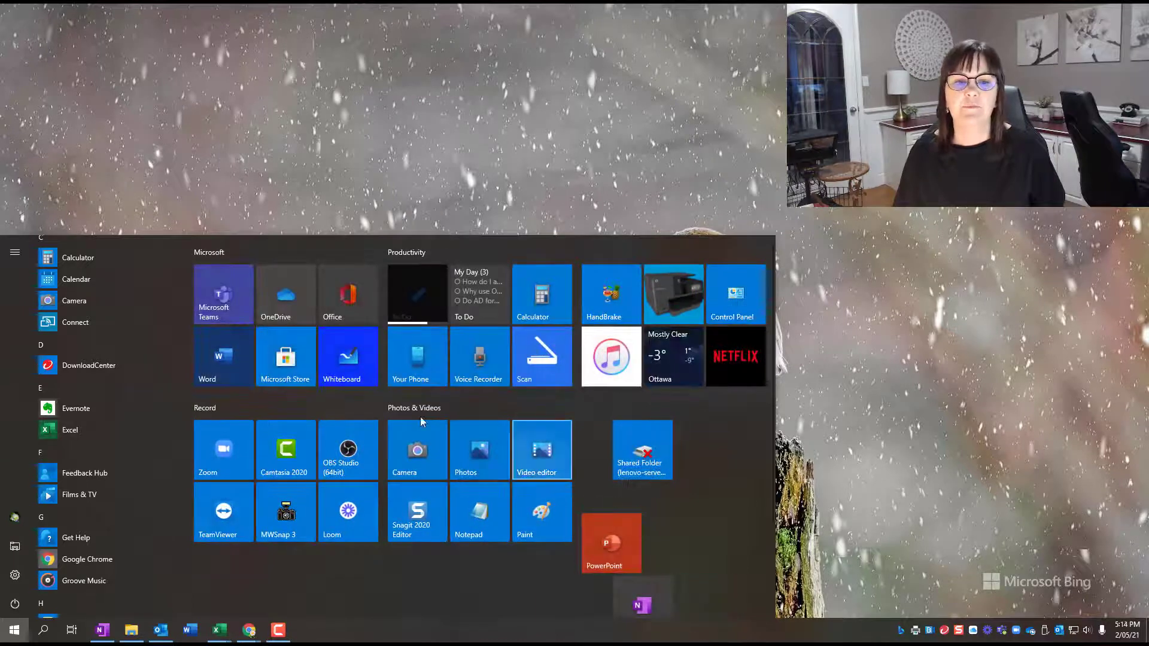
pyautogui.moveTo(70, 430); pyautogui.dragTo(224, 403)
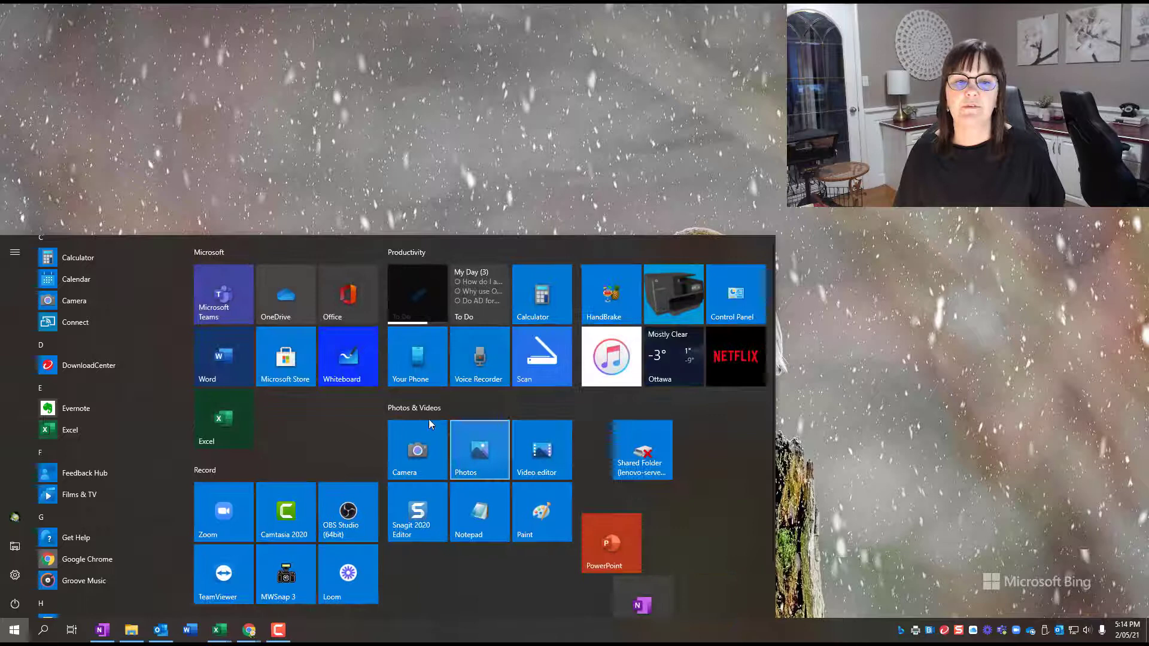
pyautogui.moveTo(428, 424); pyautogui.dragTo(293, 399)
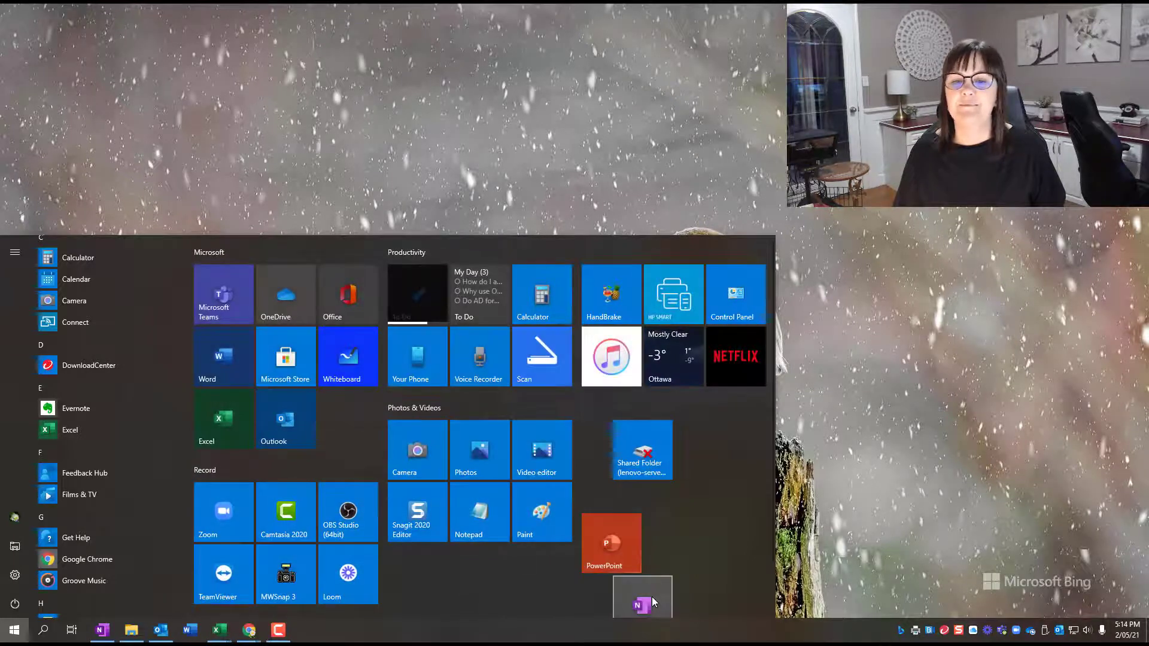
pyautogui.moveTo(652, 602); pyautogui.dragTo(363, 406)
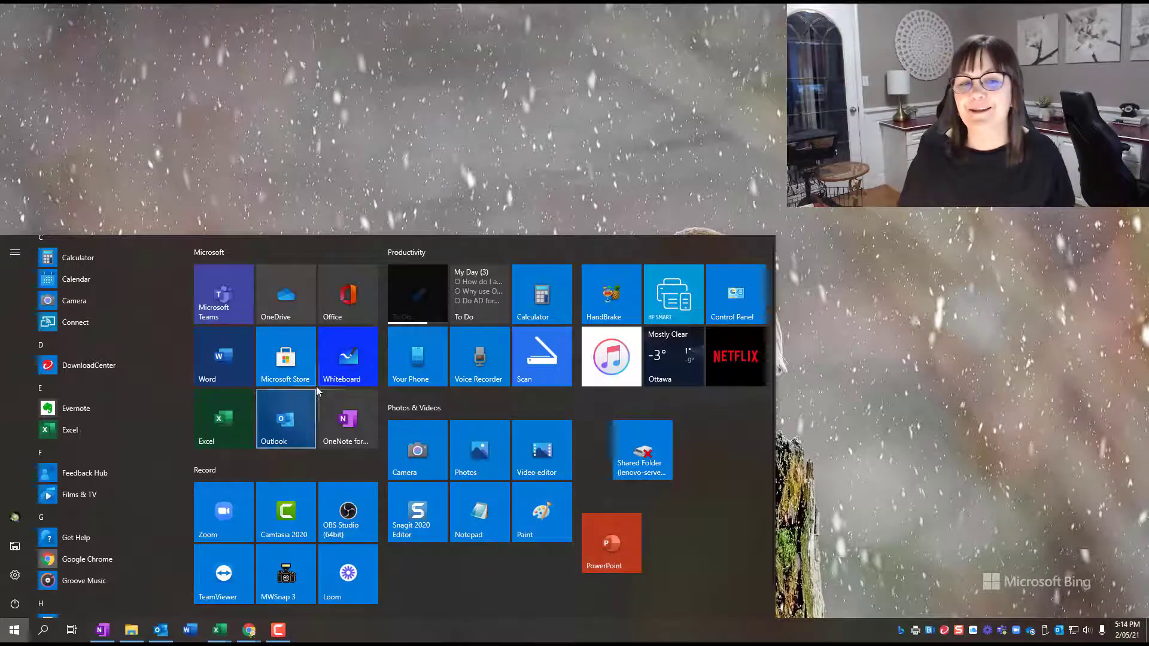
# - Move Microsoft Store beside Shared Folder and slot PowerPoint between Word and Whiteboard
pyautogui.click(349, 299)
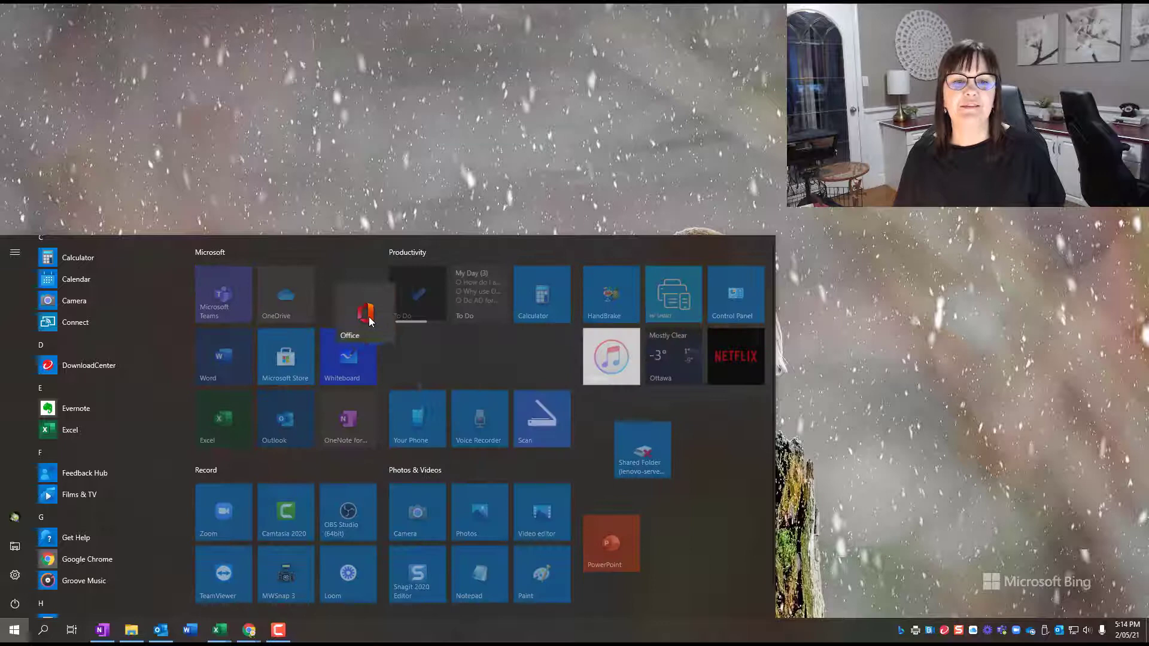
pyautogui.moveTo(308, 334); pyautogui.dragTo(705, 451)
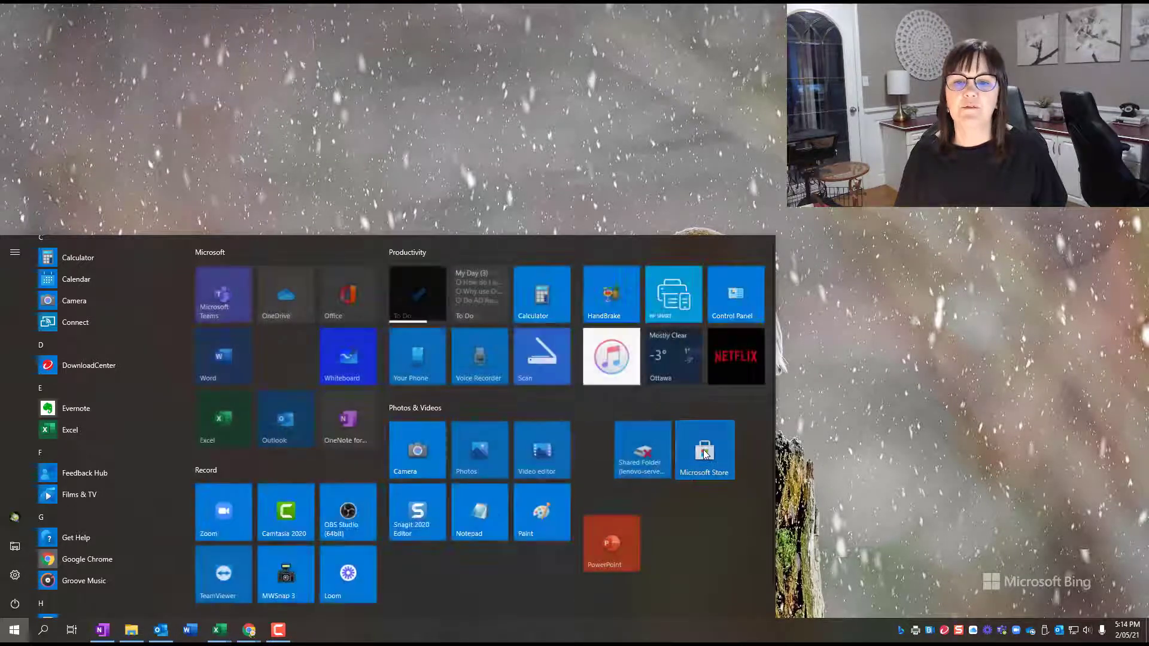
pyautogui.moveTo(580, 485); pyautogui.dragTo(303, 355)
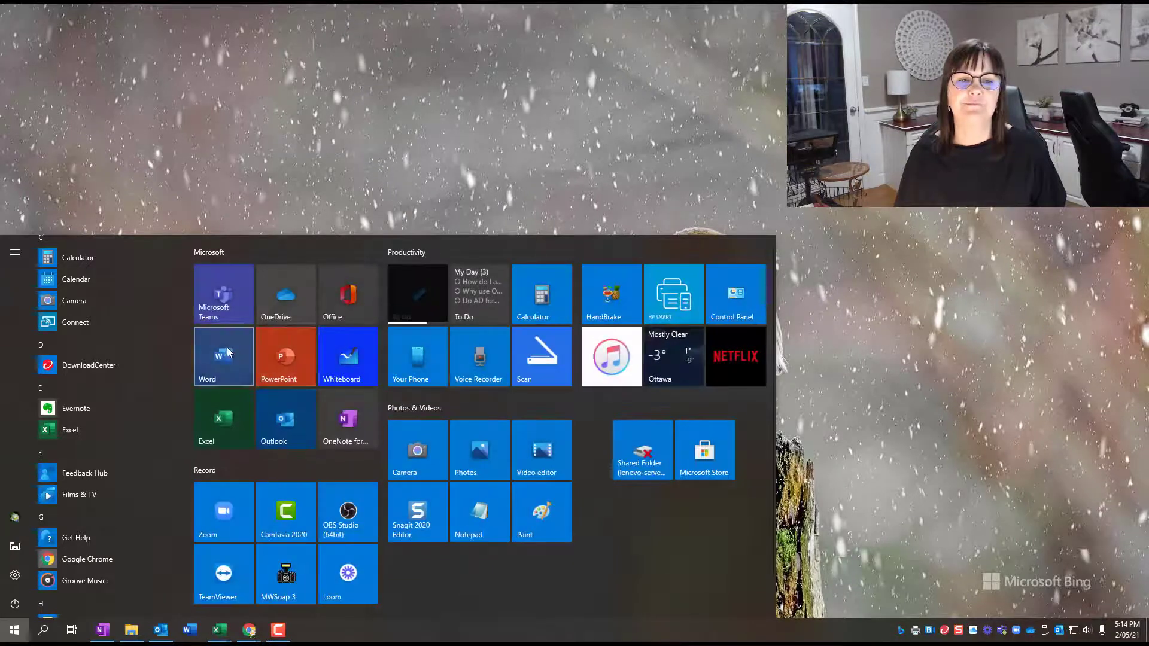